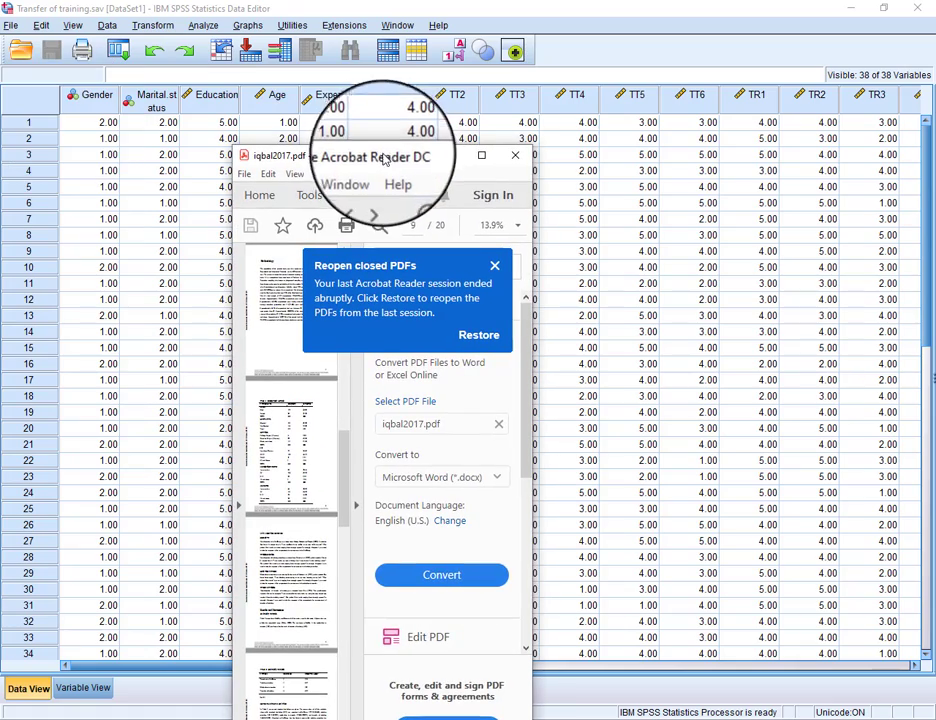
- Maximize Acrobat, review Tables 1–3 on pages 9–11, then minimize the reader
click(482, 157)
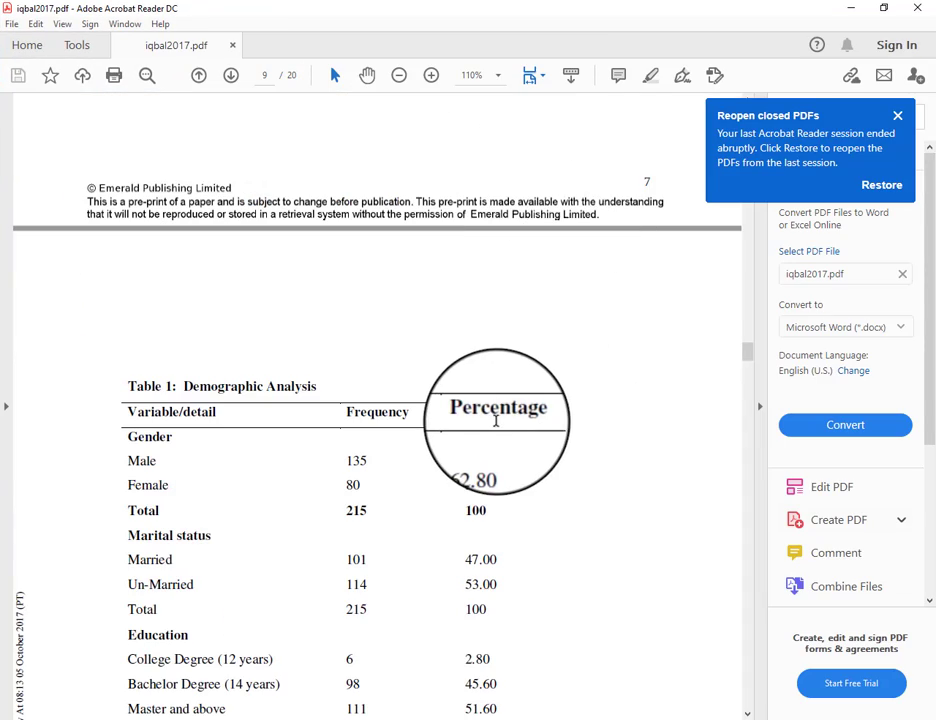
scroll(504, 435, down, 1)
scroll(290, 395, up, 1)
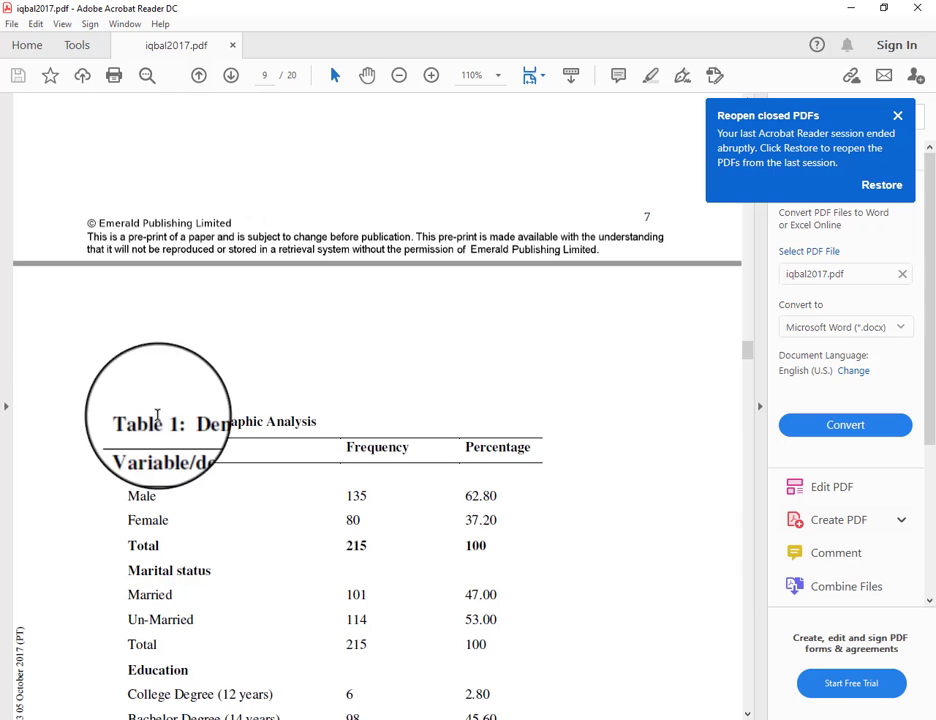
scroll(210, 436, down, 1)
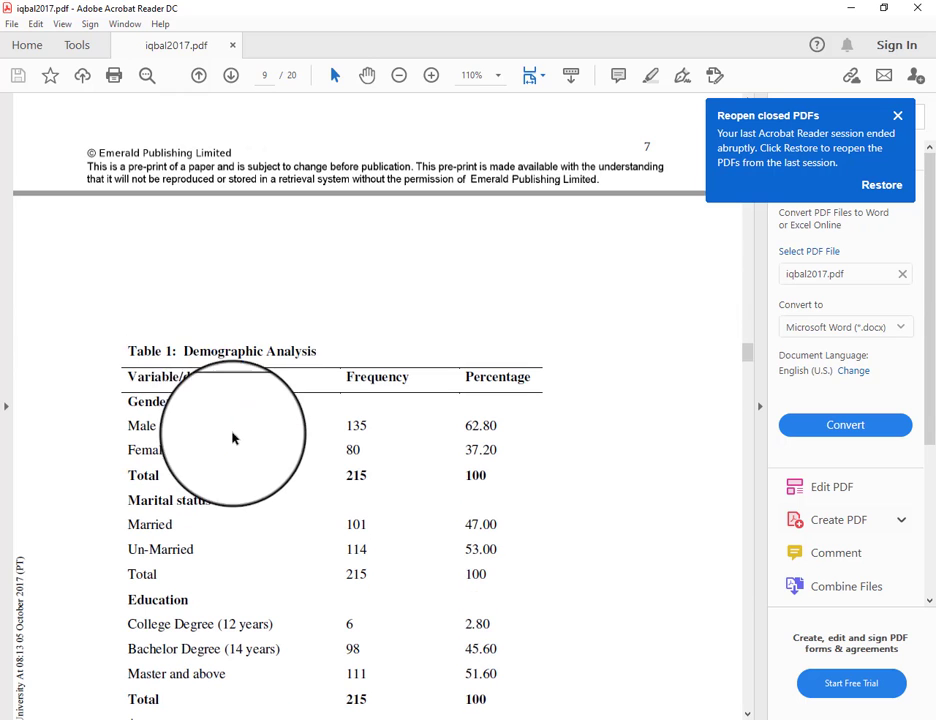
scroll(345, 385, down, 1)
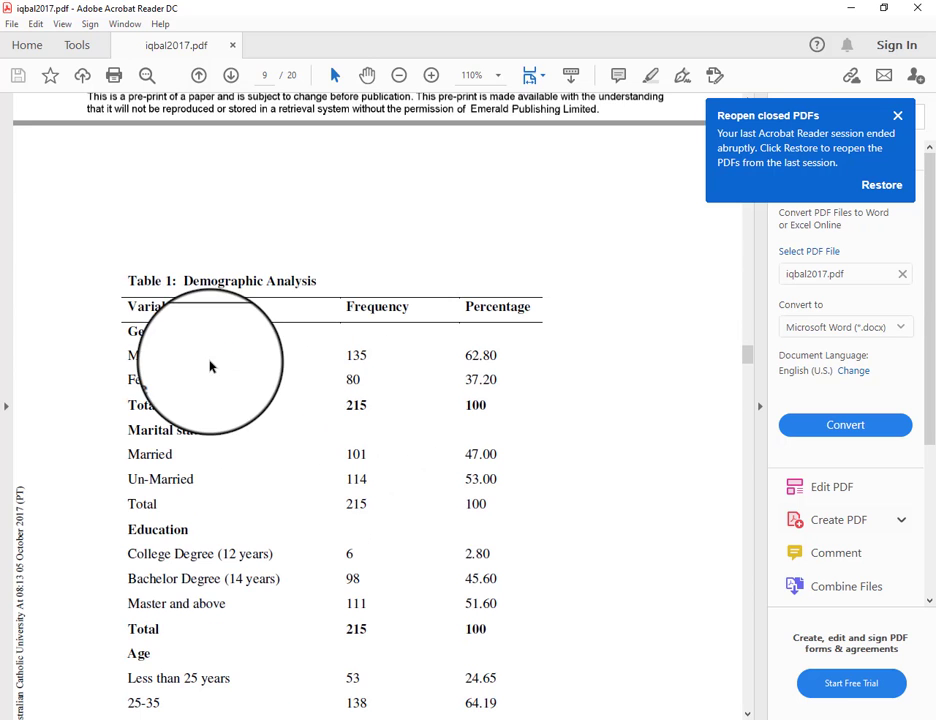
scroll(152, 360, down, 1)
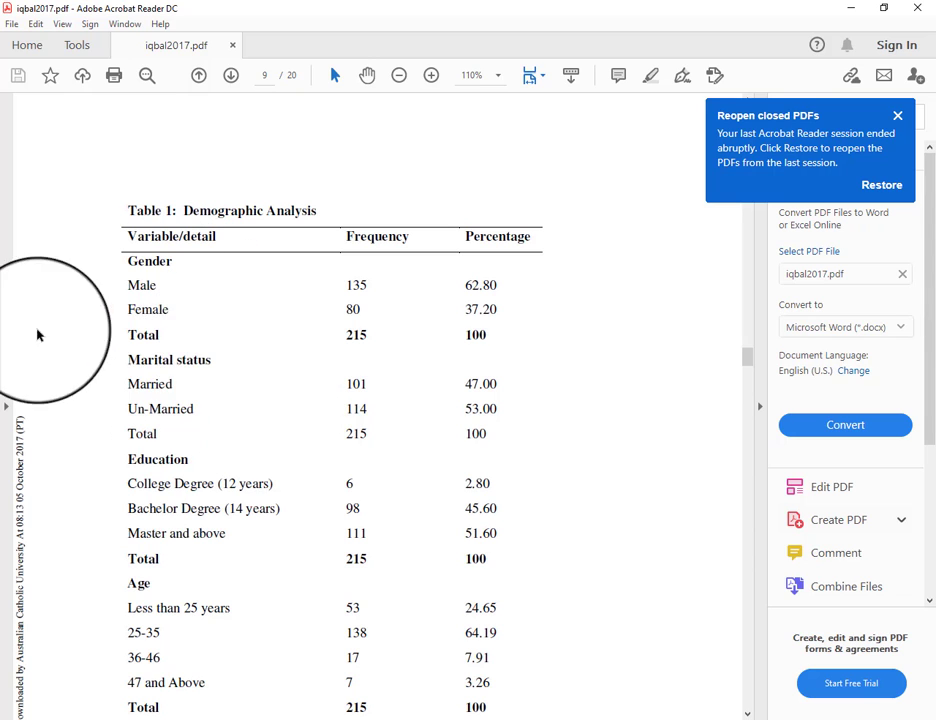
scroll(152, 360, down, 1)
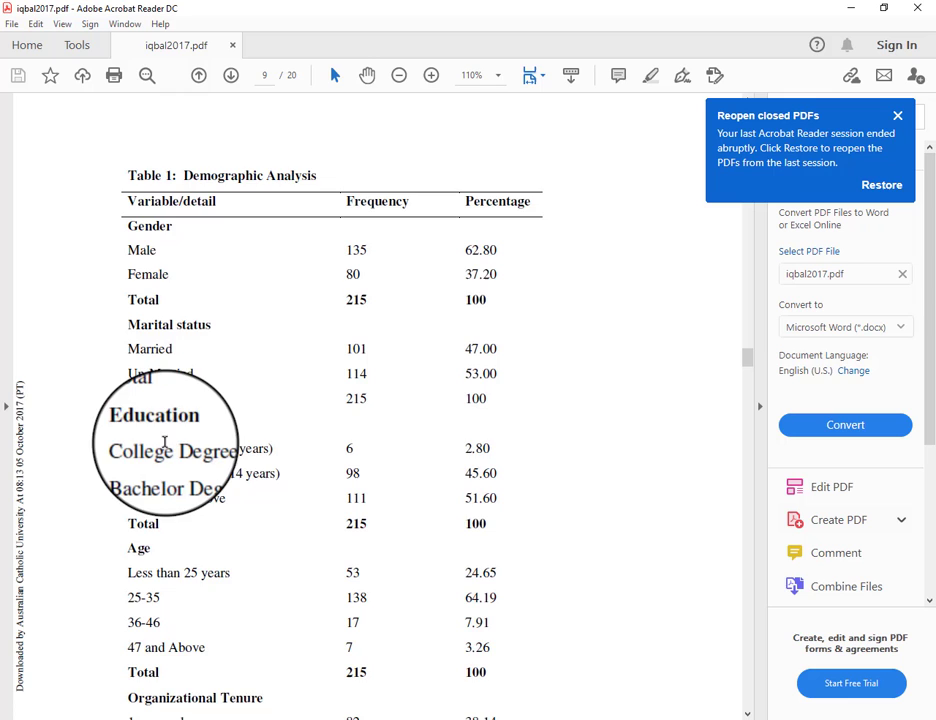
scroll(163, 436, down, 1)
scroll(170, 505, down, 3)
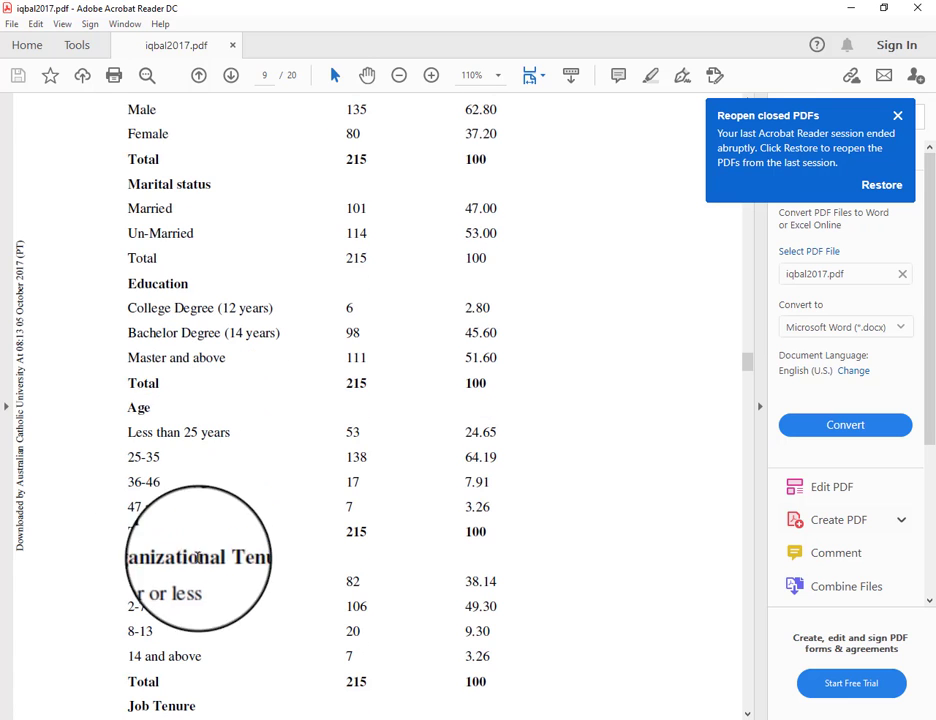
scroll(219, 571, down, 7)
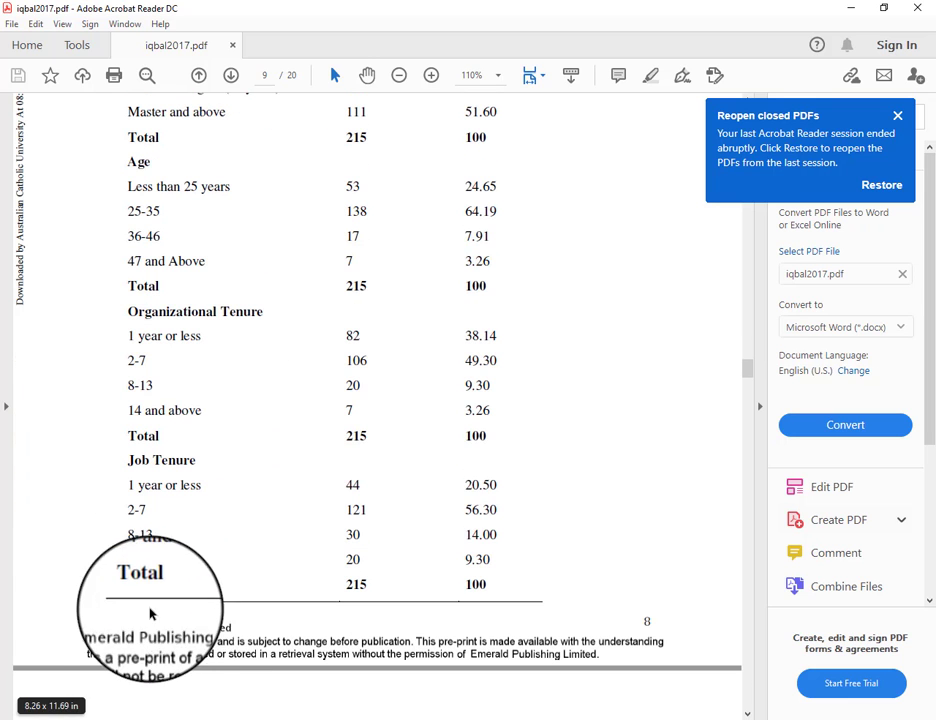
scroll(573, 426, down, 15)
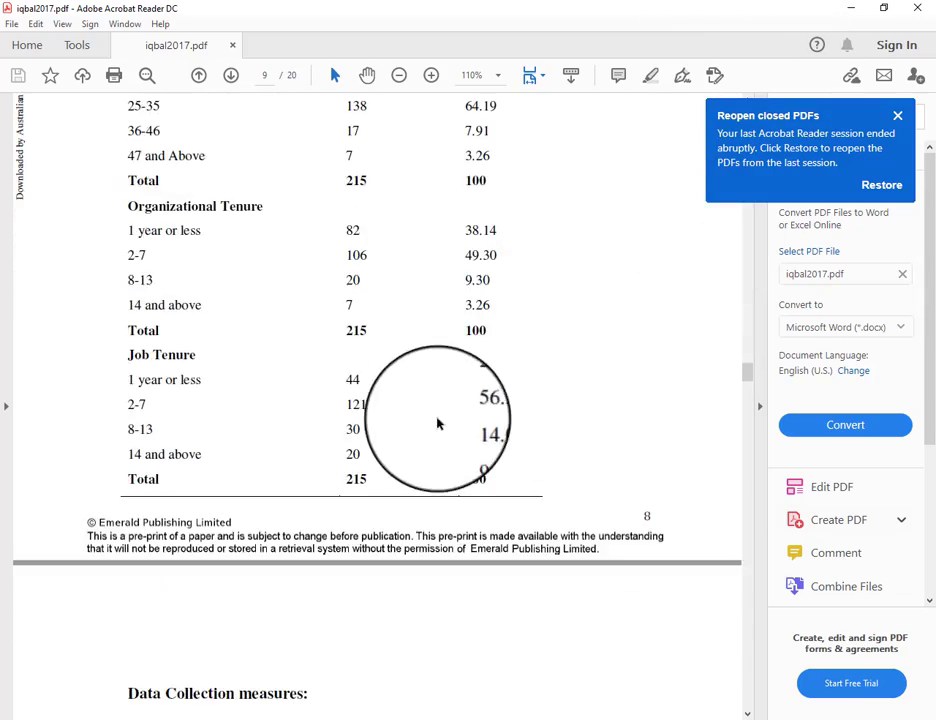
scroll(667, 407, down, 20)
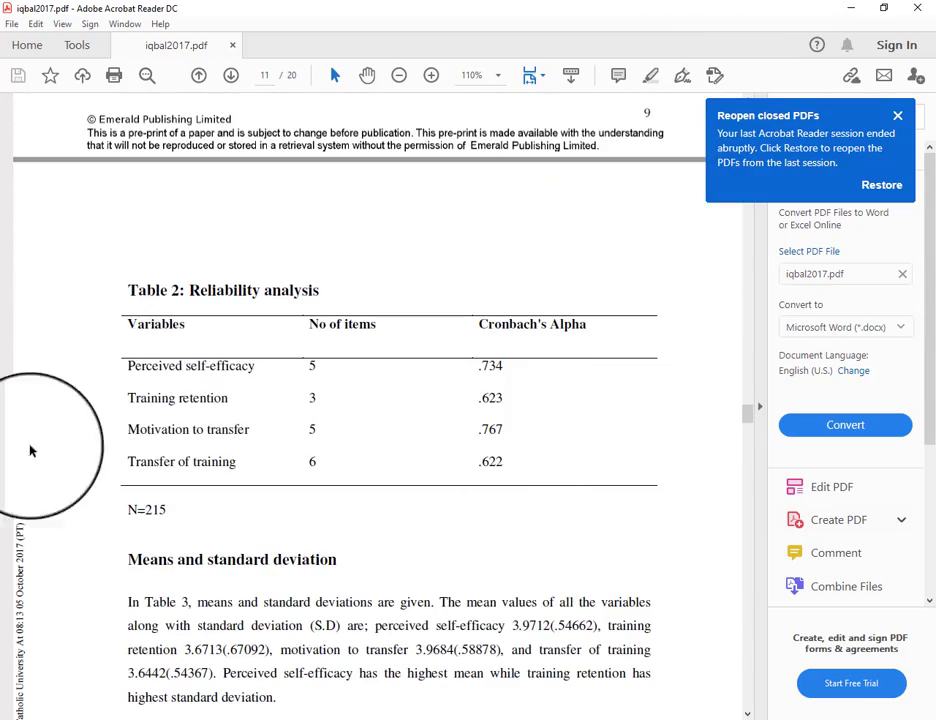
scroll(383, 514, down, 17)
scroll(399, 550, up, 12)
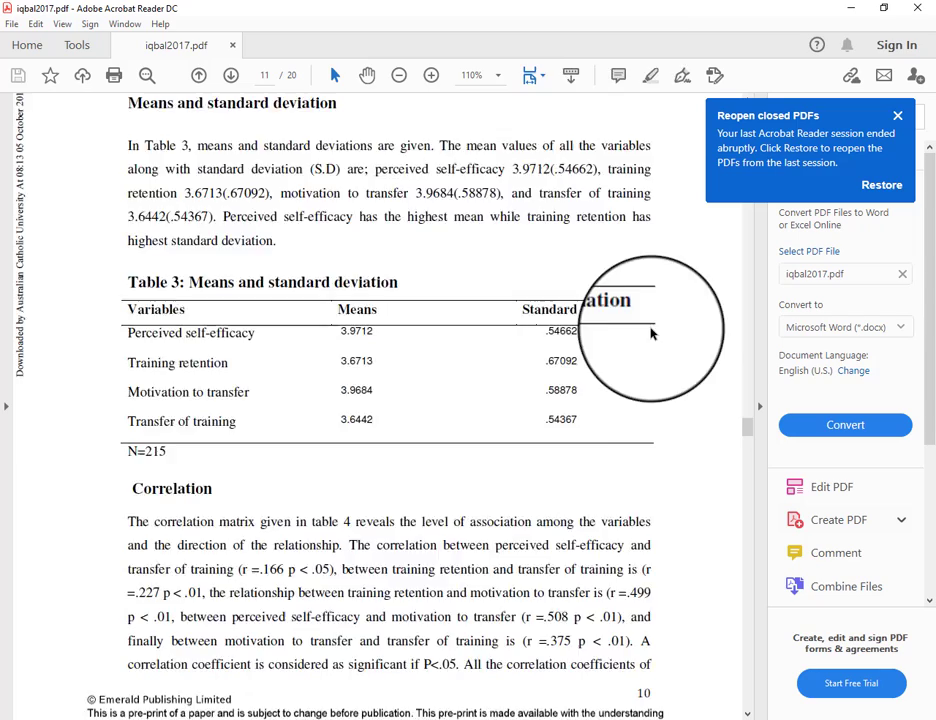
click(845, 10)
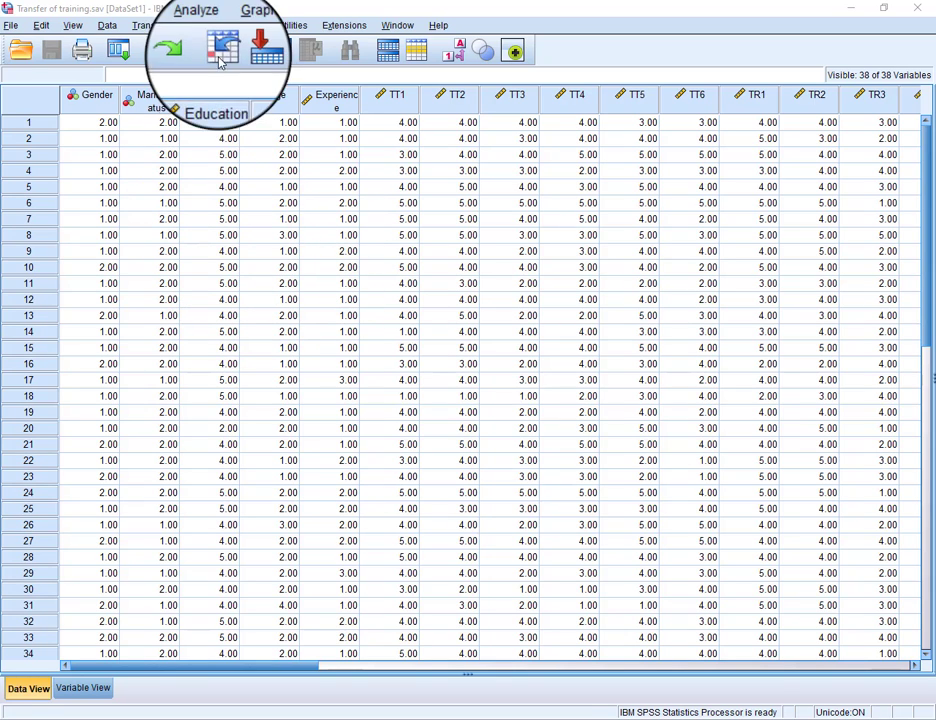
- Open the Analyze > Descriptive Statistics submenu to reach Frequencies
click(203, 26)
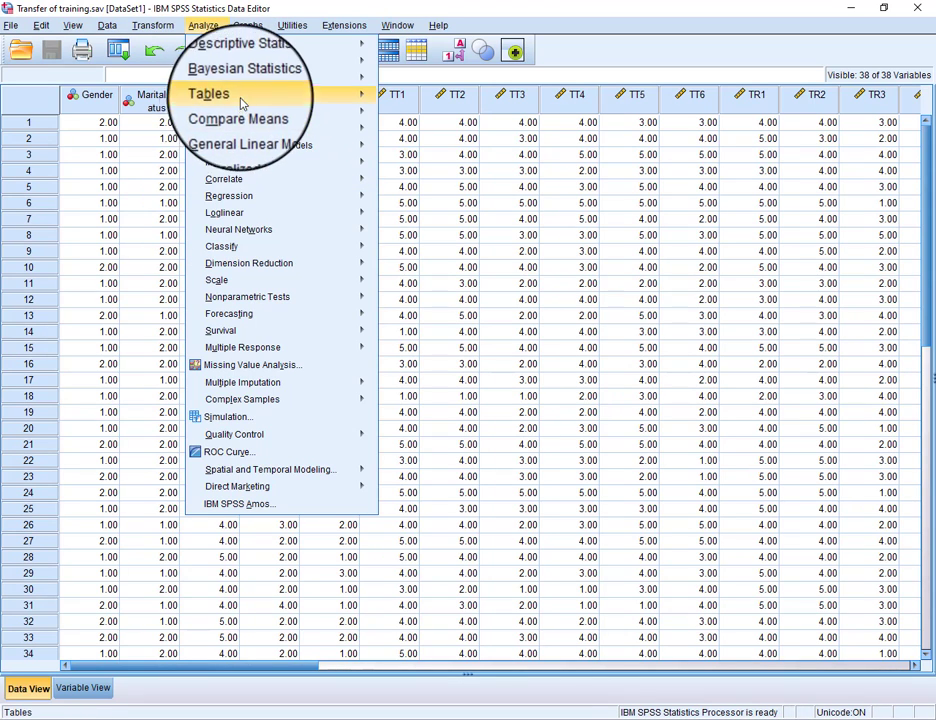
mouse_move(210, 73)
mouse_move(272, 63)
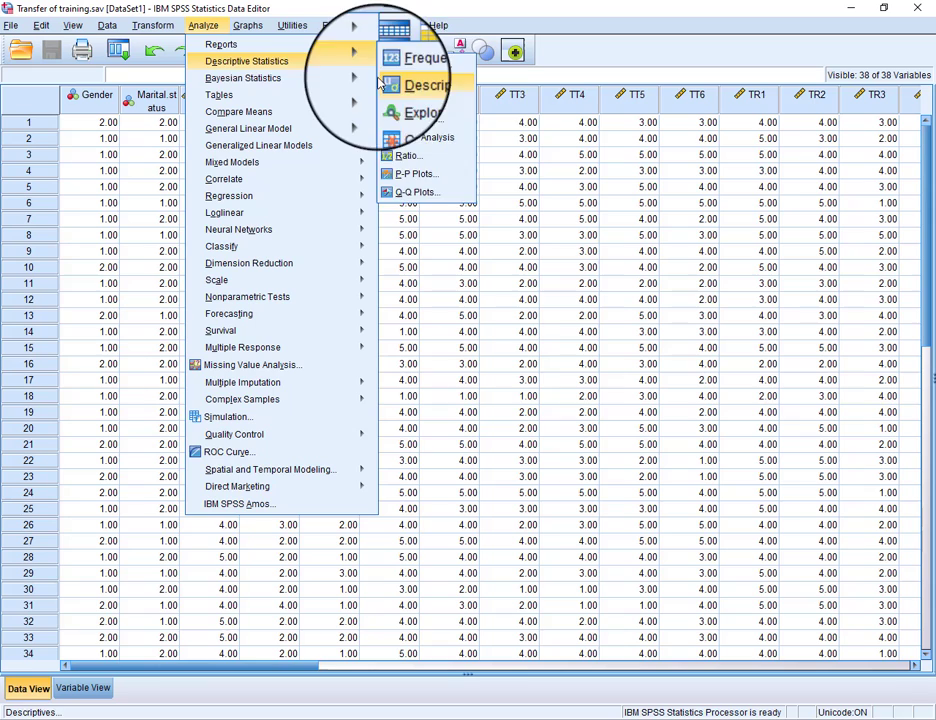
mouse_move(340, 77)
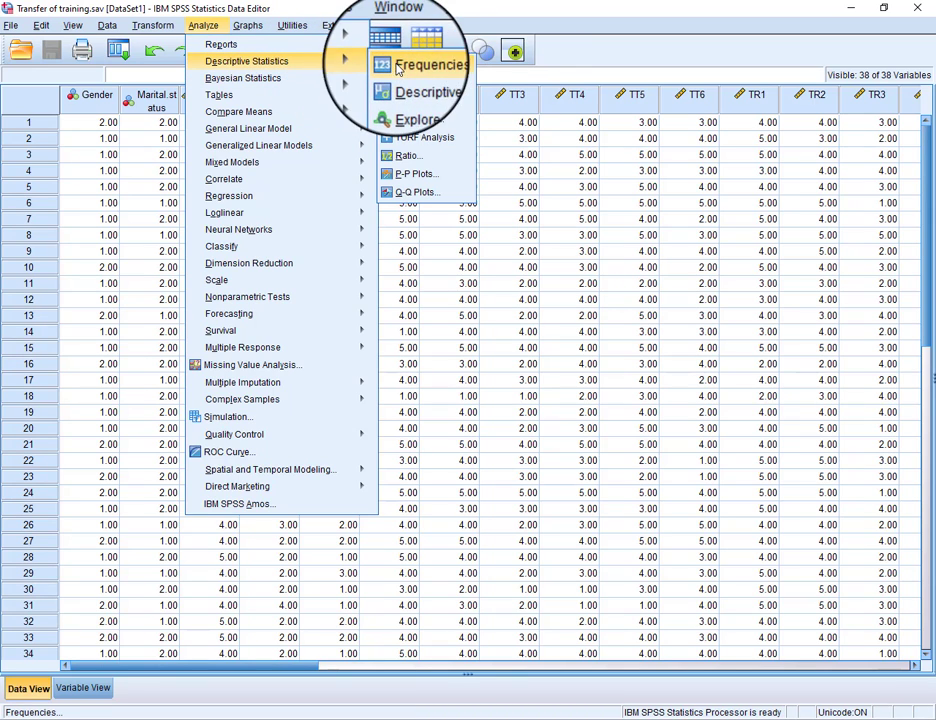
- Reset Frequencies and add Gender, Marital.status and Education as its only variables
click(409, 70)
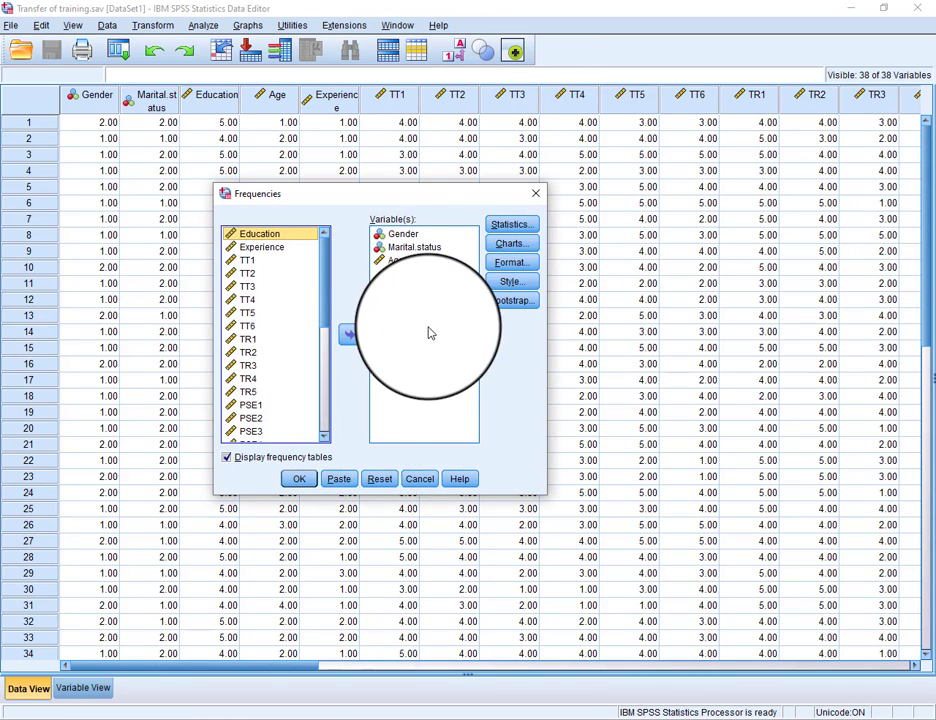
click(382, 481)
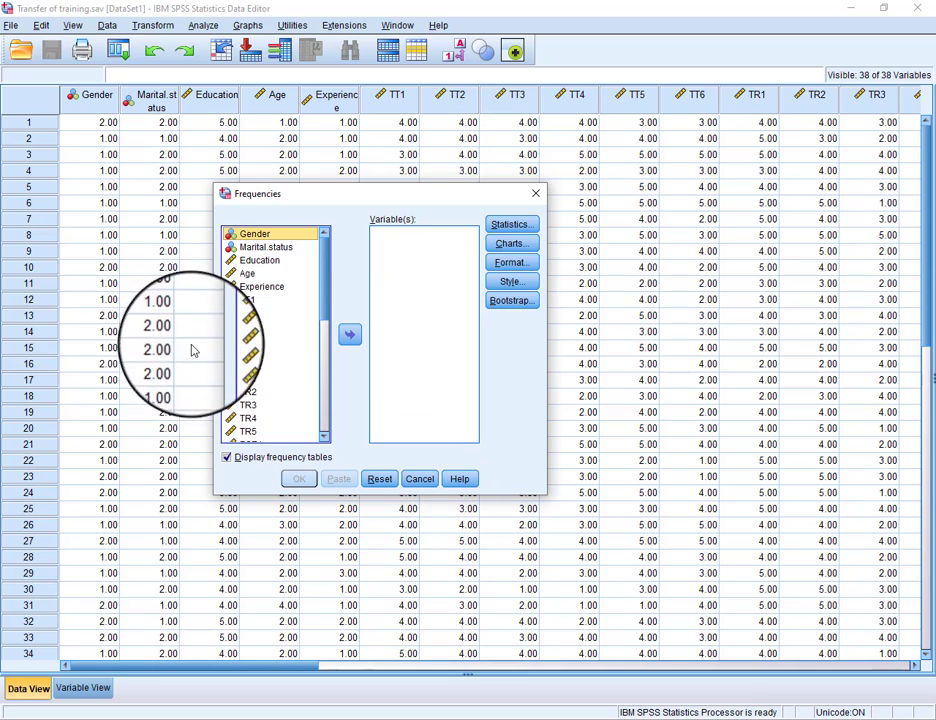
click(350, 336)
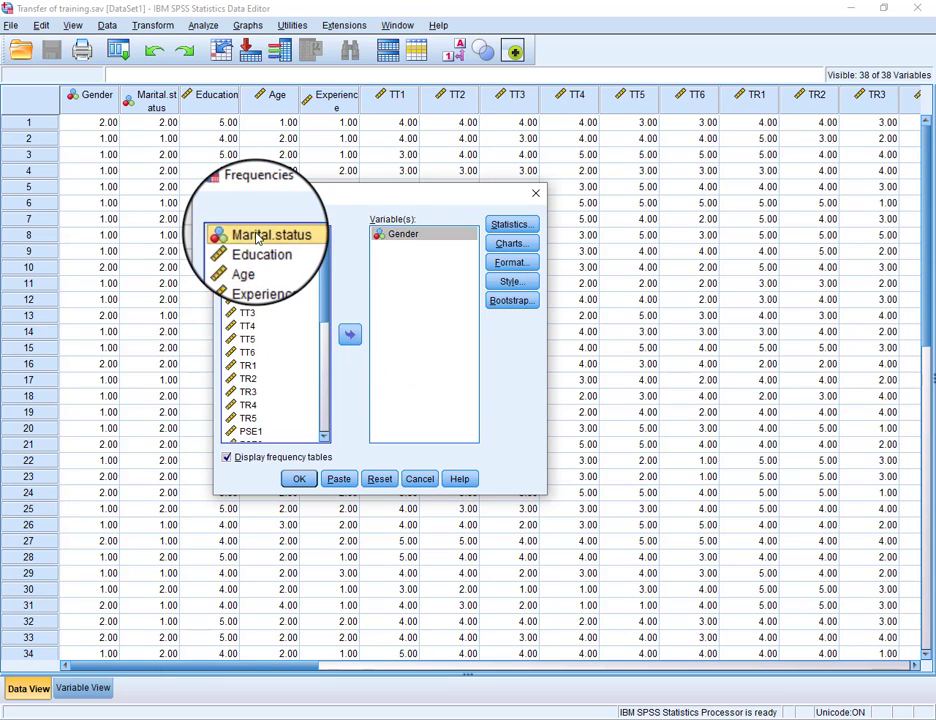
click(350, 336)
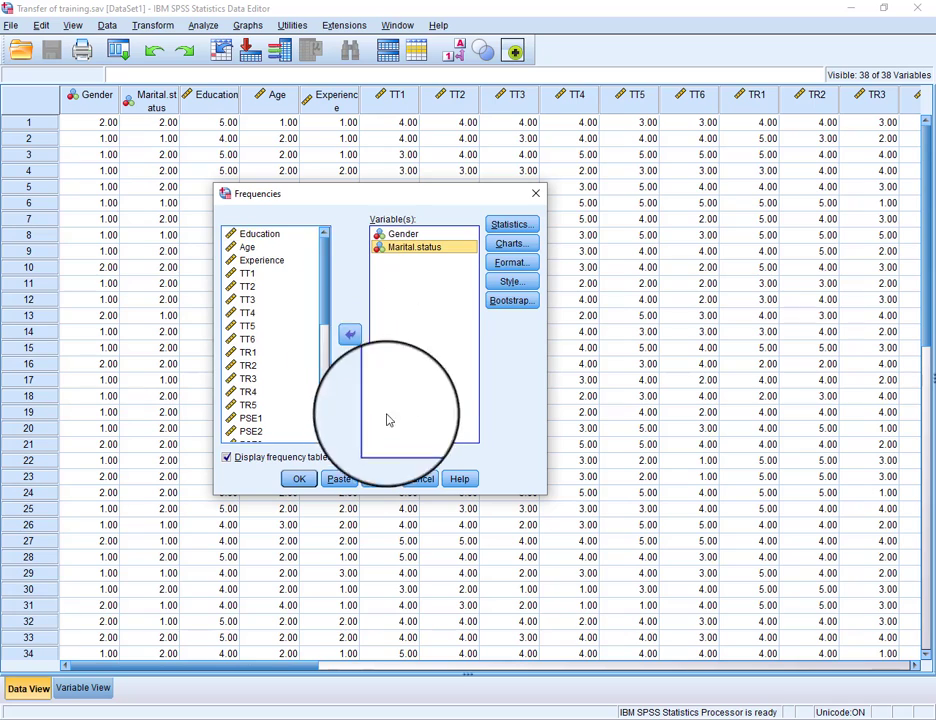
click(265, 240)
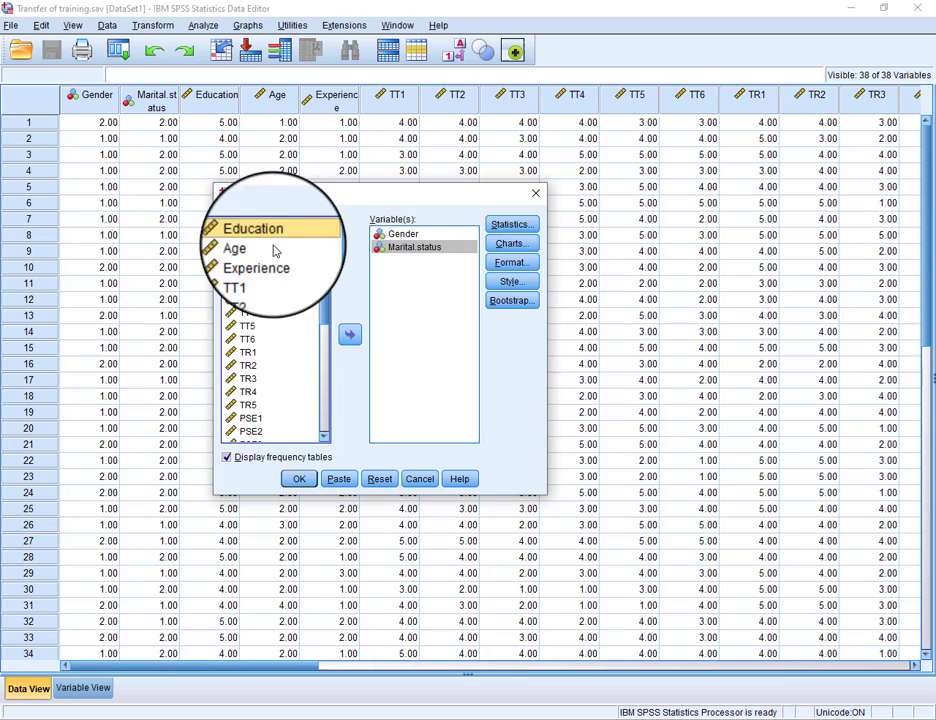
click(350, 336)
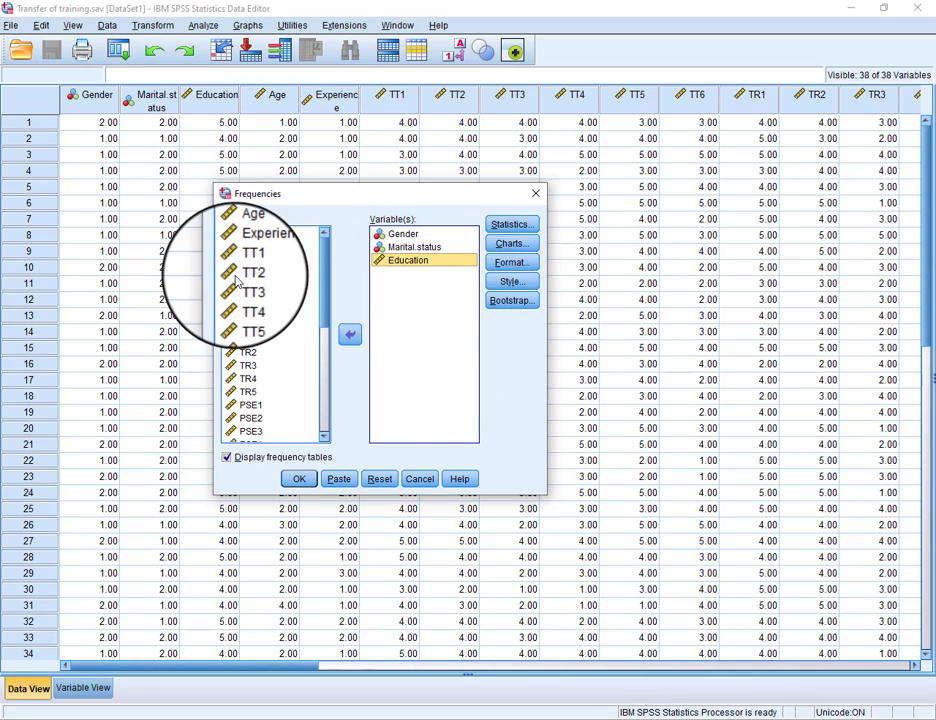
click(513, 229)
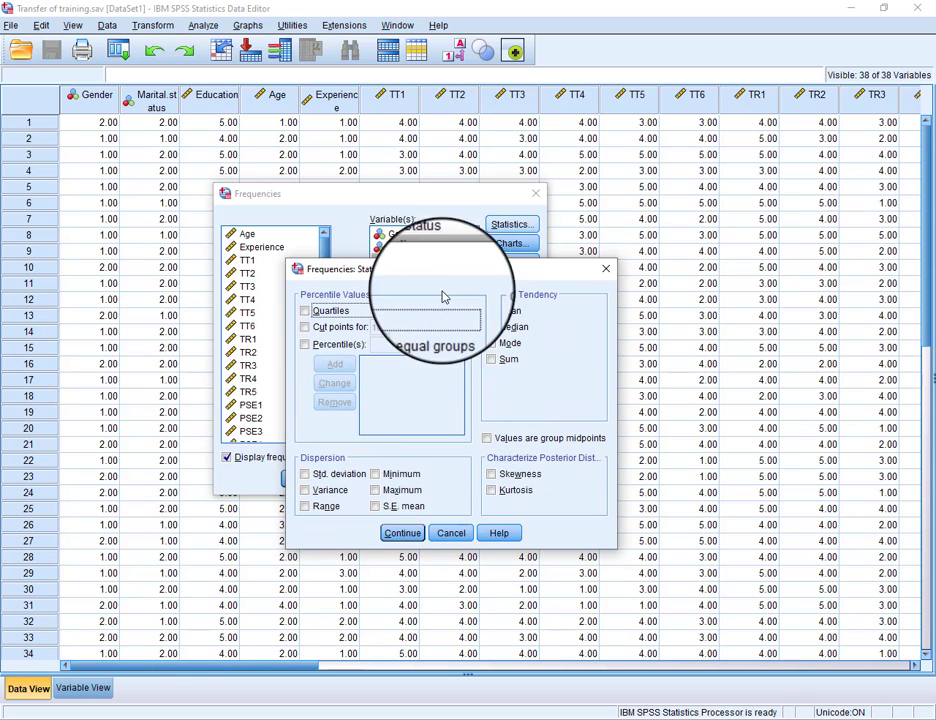
- Tick Mean, Median, Mode, Std. deviation, Variance, Minimum and Maximum, then continue
click(492, 310)
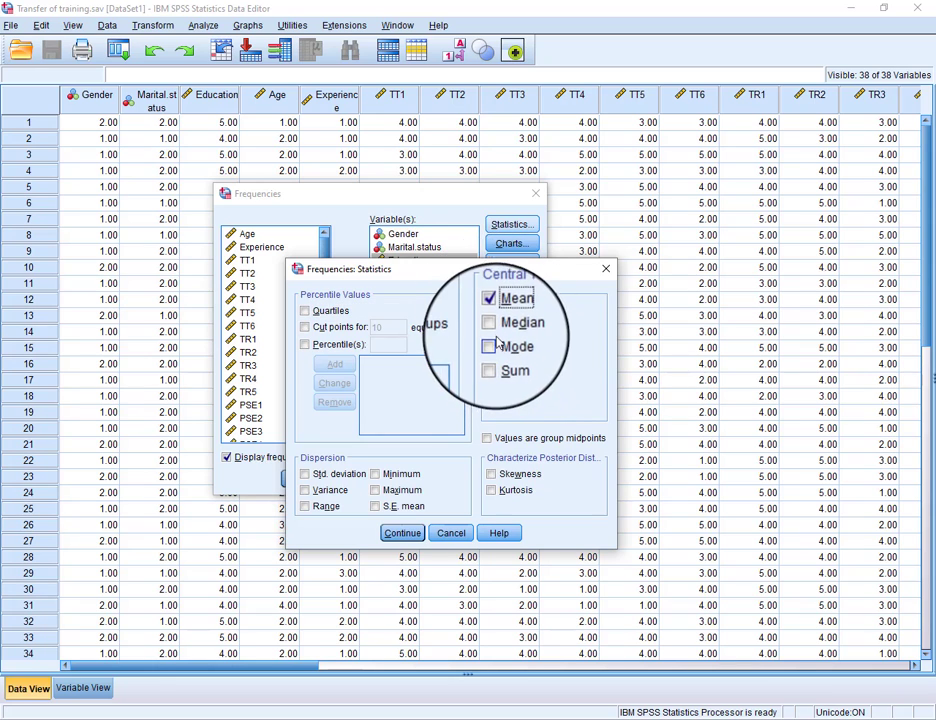
click(491, 327)
click(491, 343)
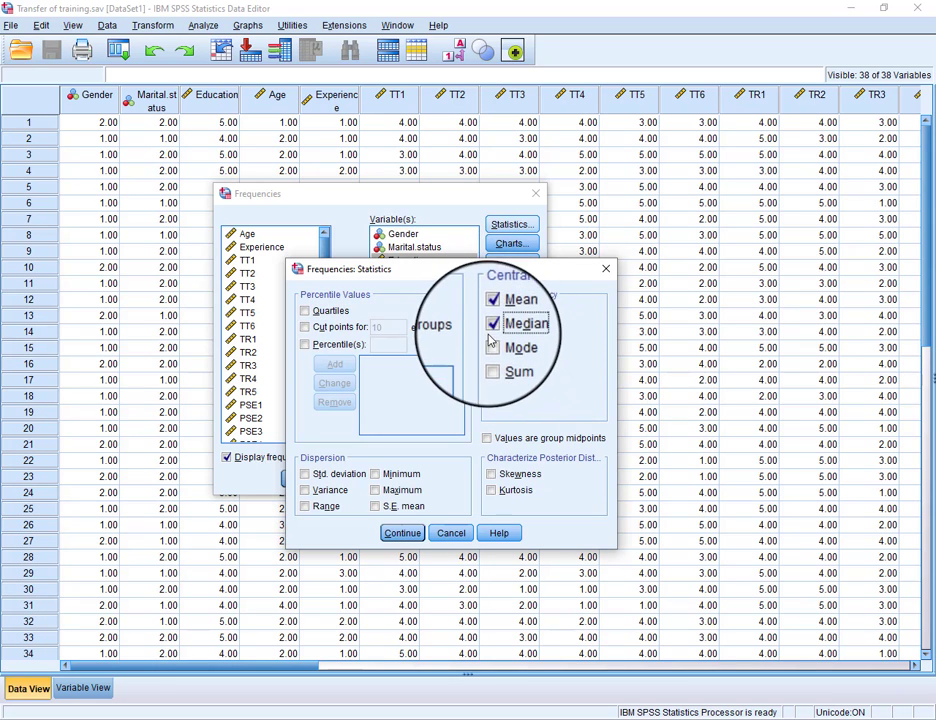
click(305, 473)
click(305, 491)
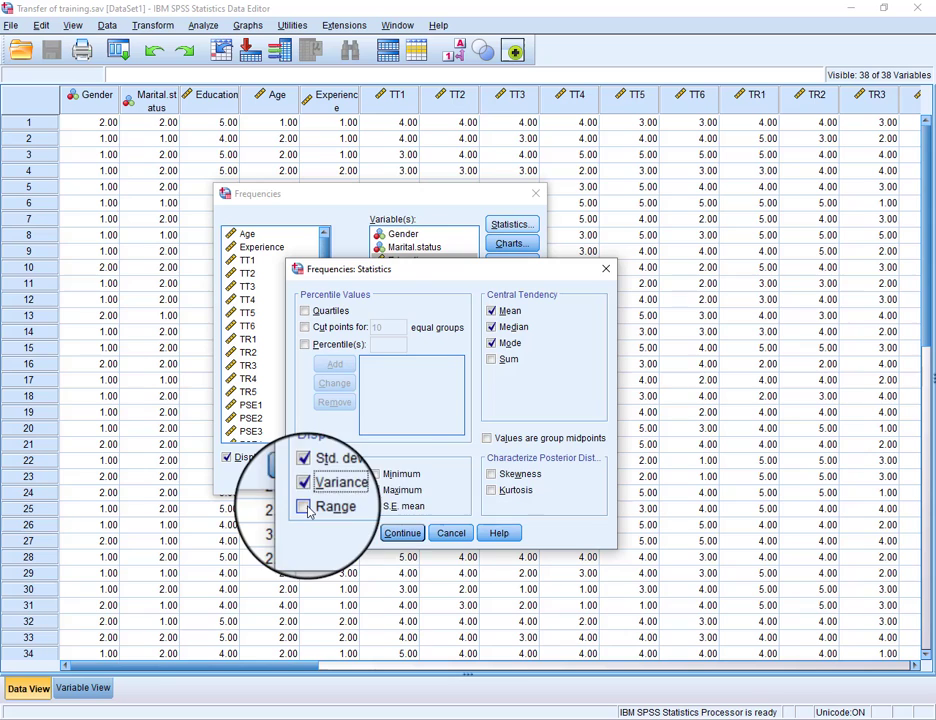
click(377, 473)
click(377, 490)
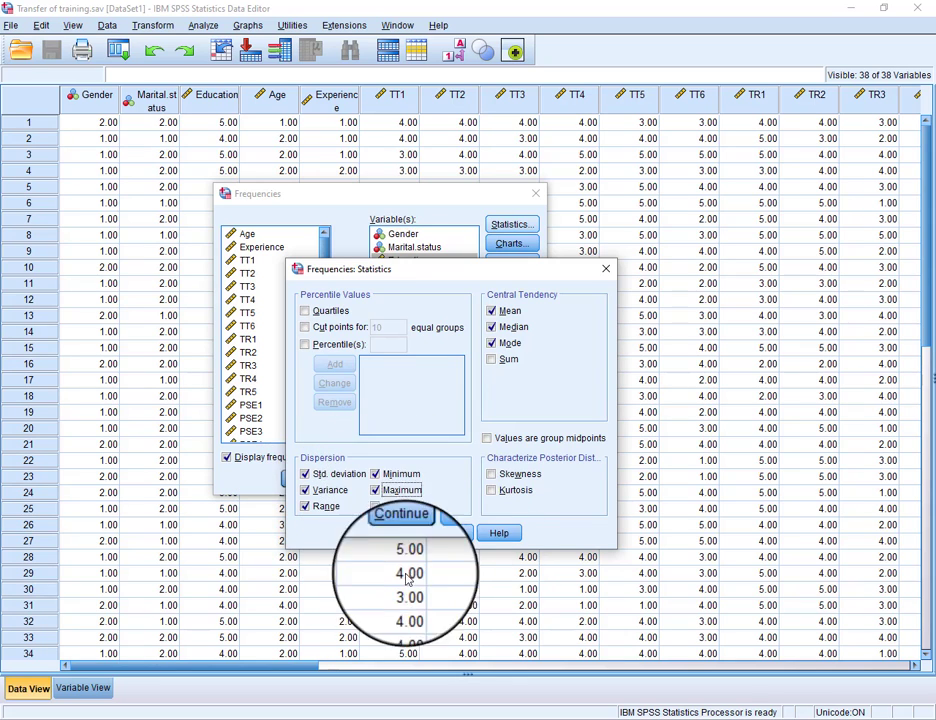
click(400, 533)
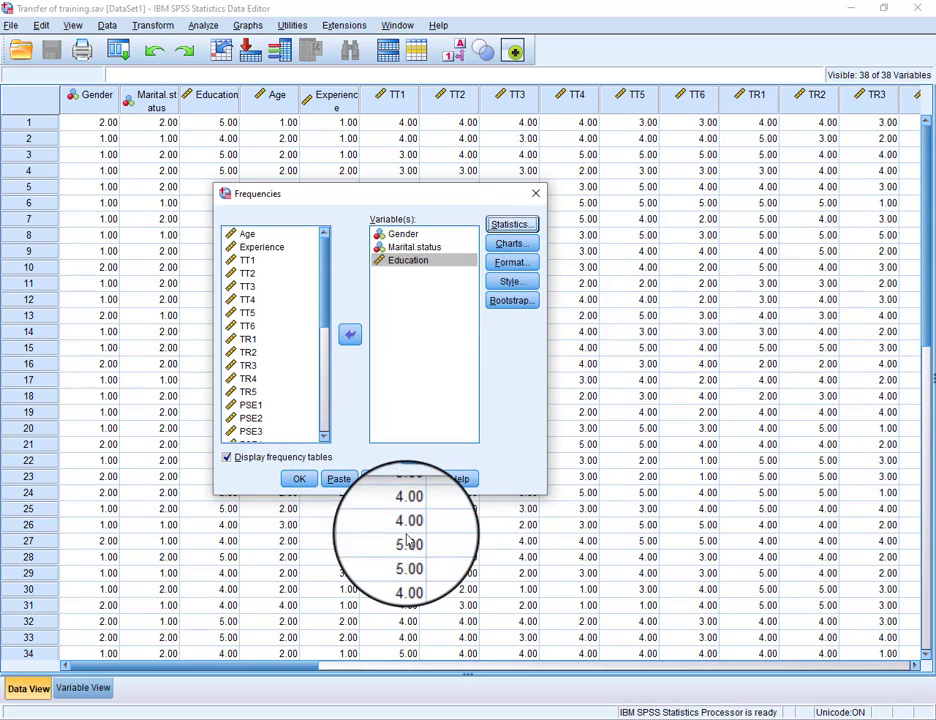
- Request histograms with a normal curve overlay, then run the Frequencies analysis
click(508, 245)
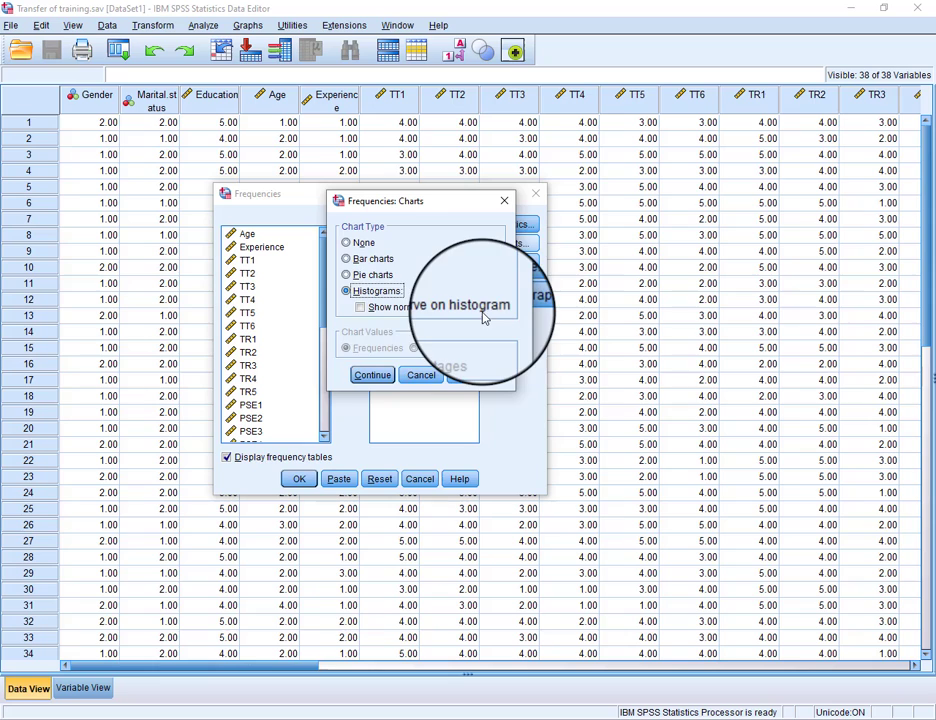
click(360, 307)
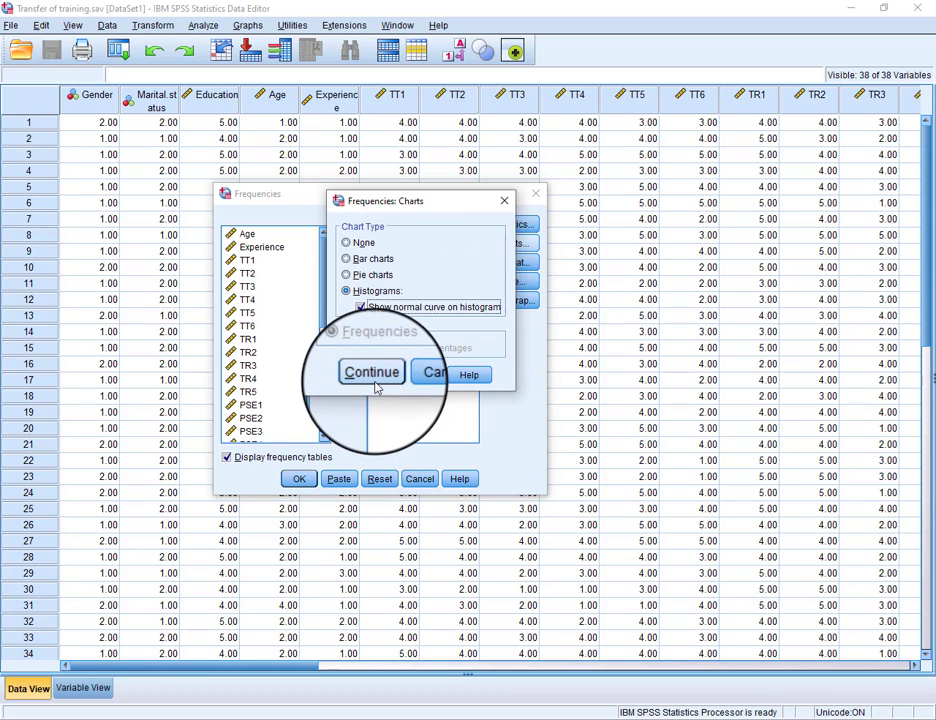
click(375, 378)
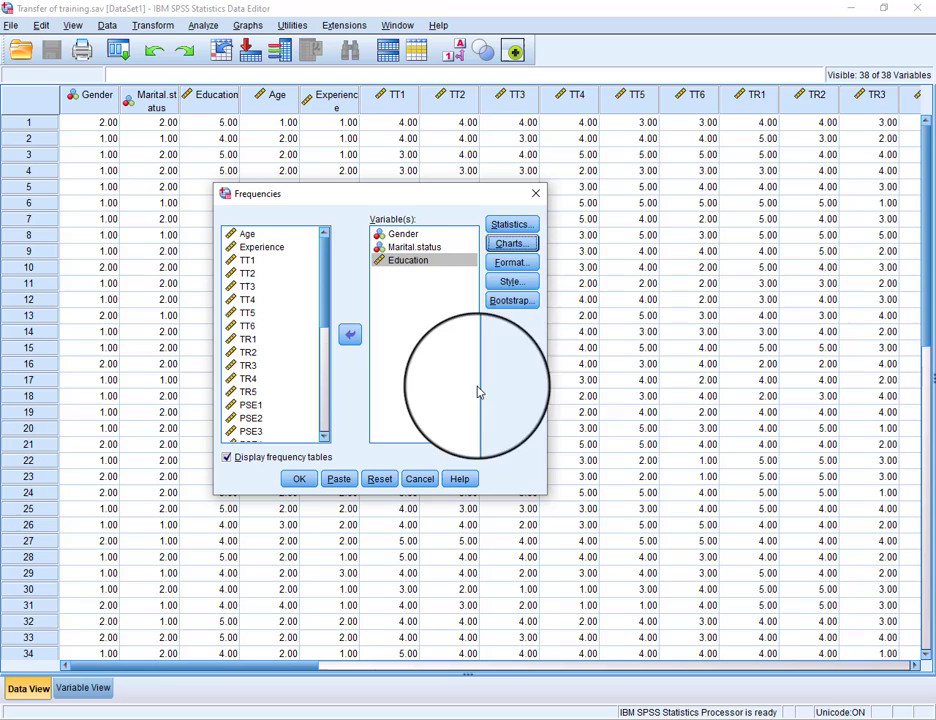
click(506, 268)
click(420, 433)
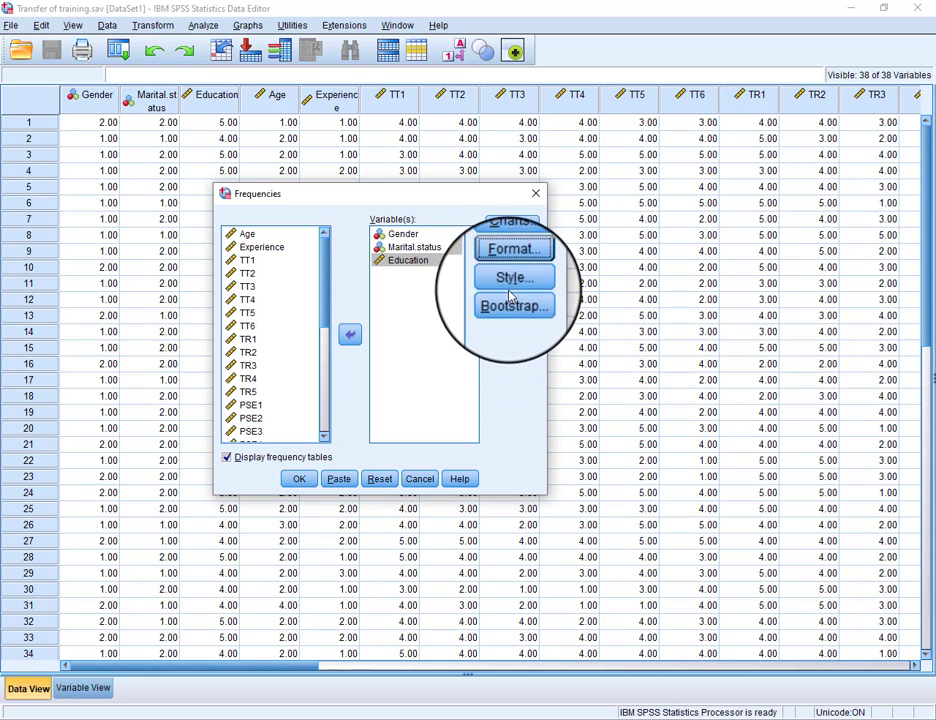
click(300, 482)
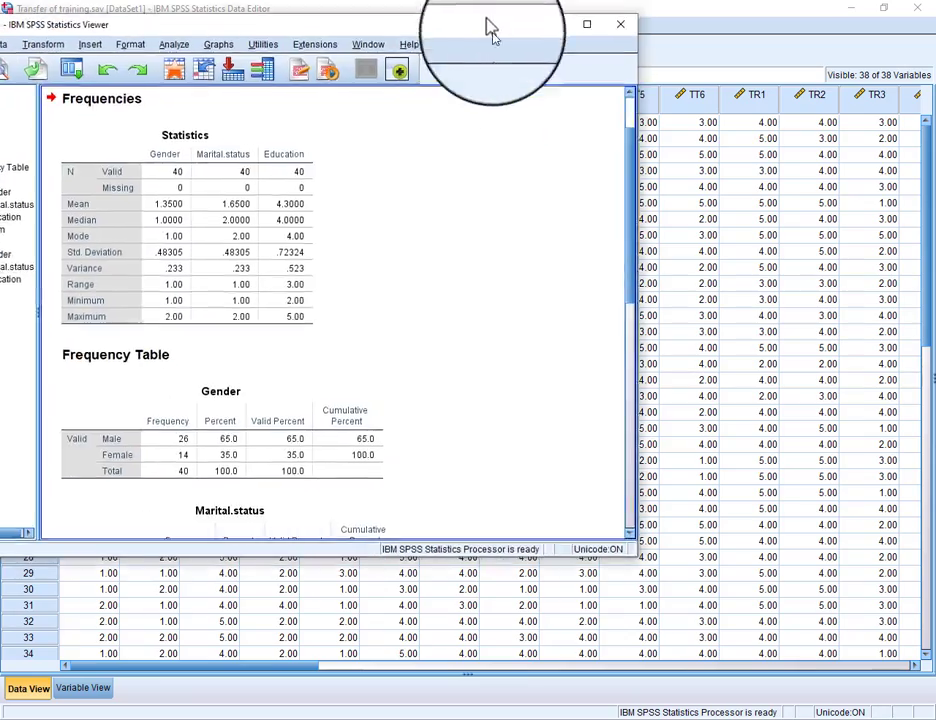
- Move the Output Viewer into view, maximize it, and select the Statistics table
drag(487, 27, 633, 98)
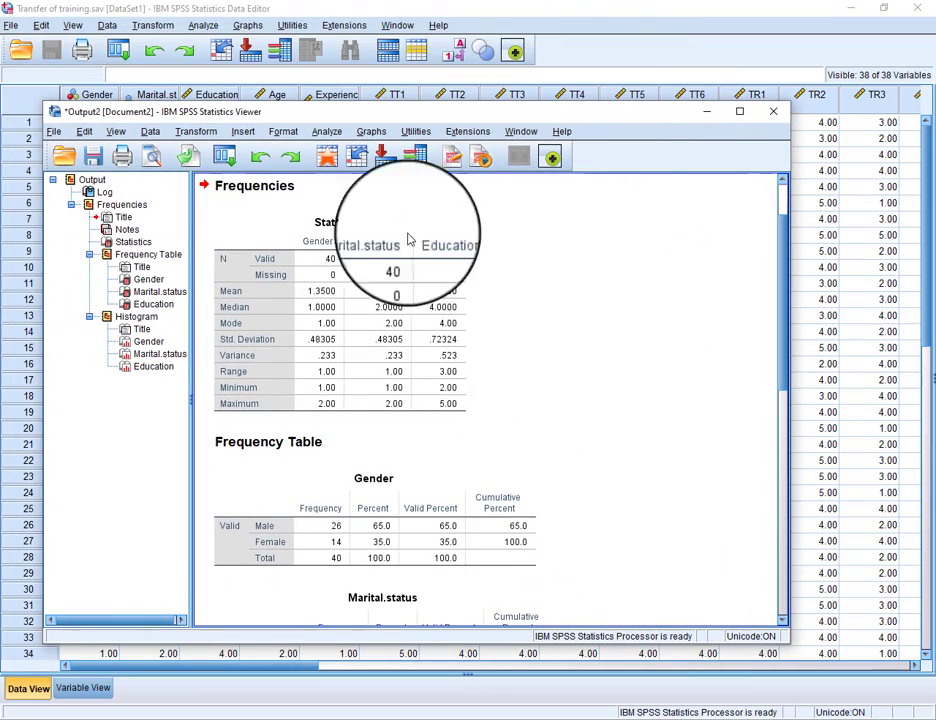
click(753, 114)
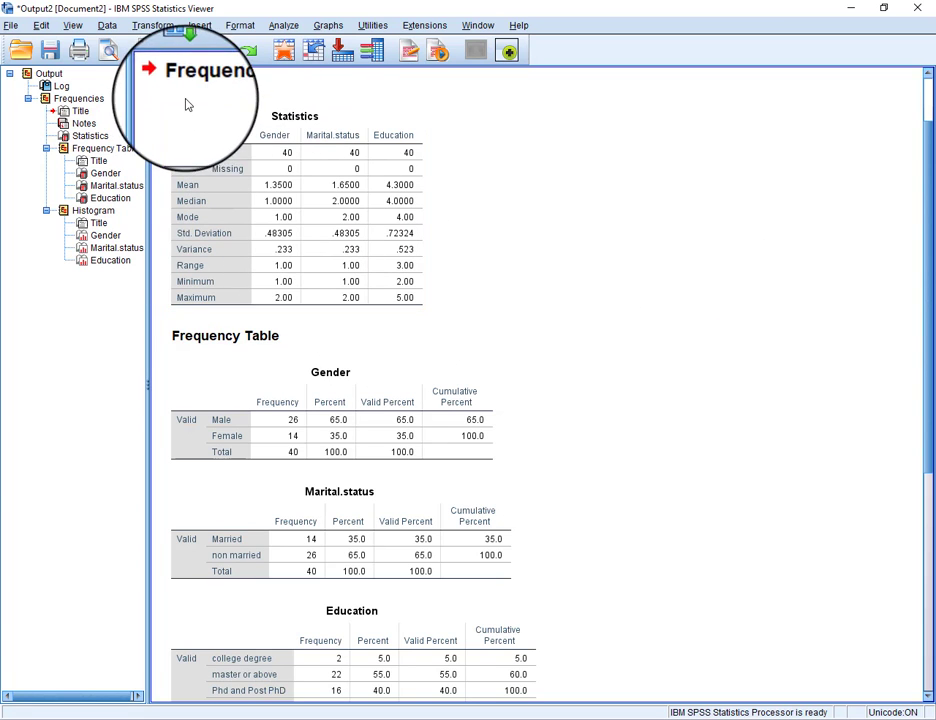
click(176, 160)
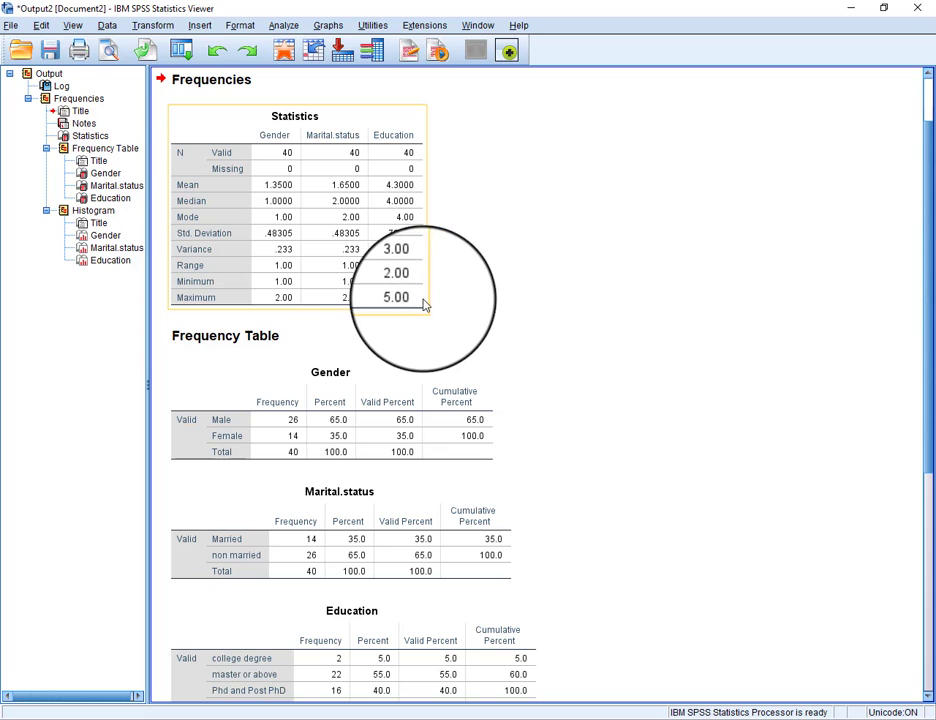
scroll(420, 420, down, 3)
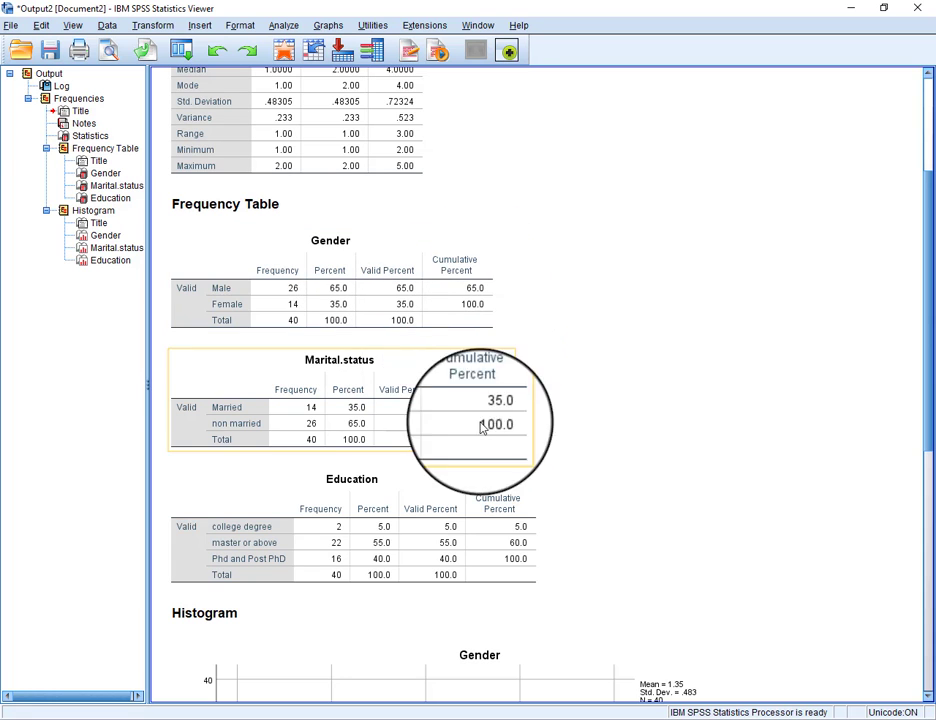
scroll(403, 265, down, 1)
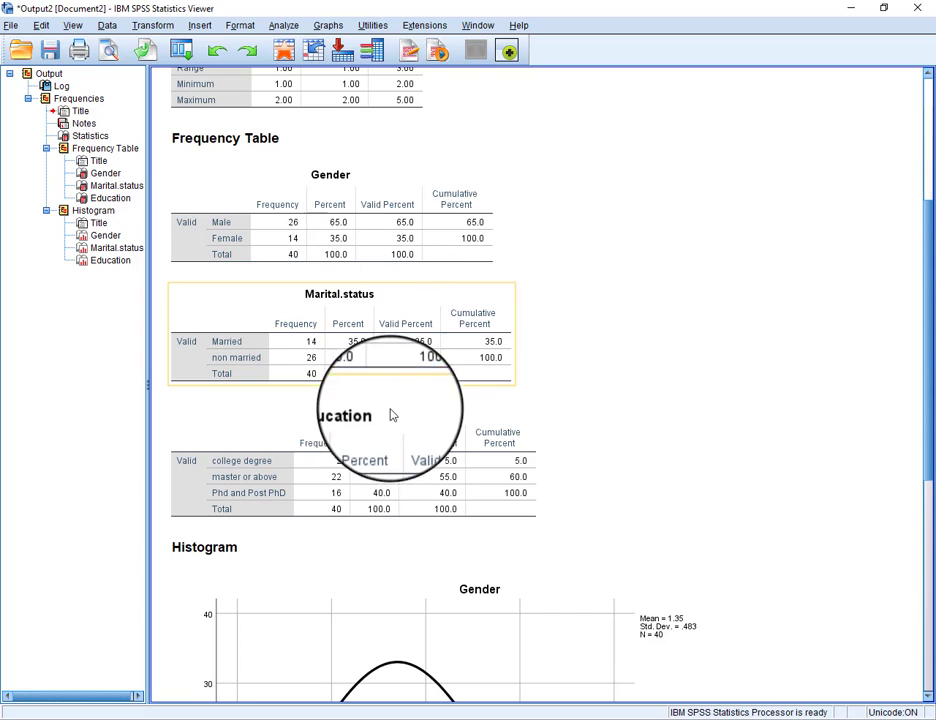
scroll(408, 448, down, 3)
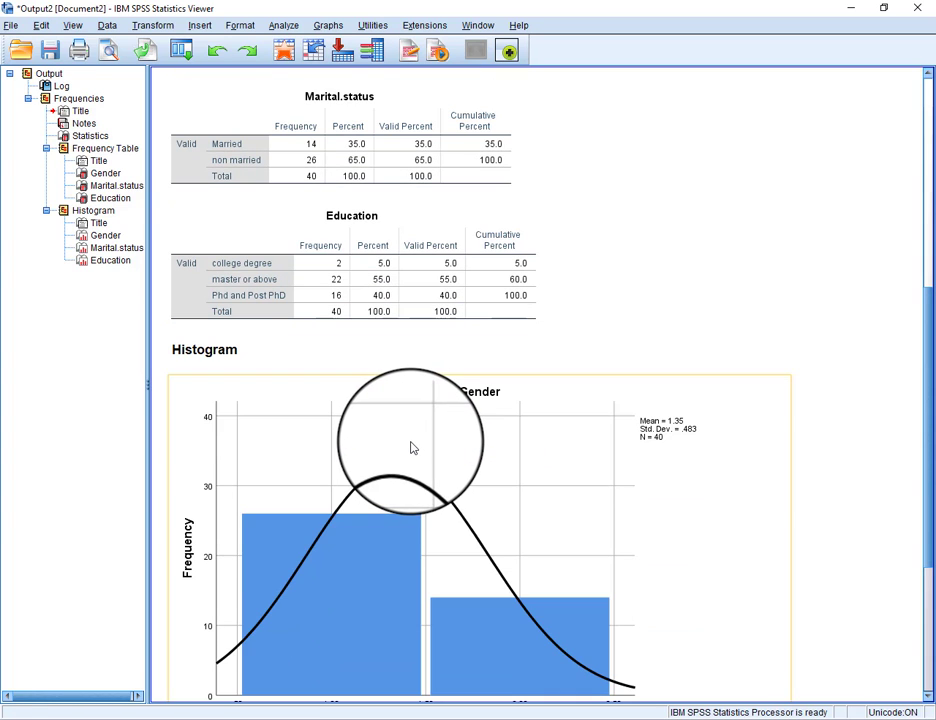
scroll(440, 460, down, 3)
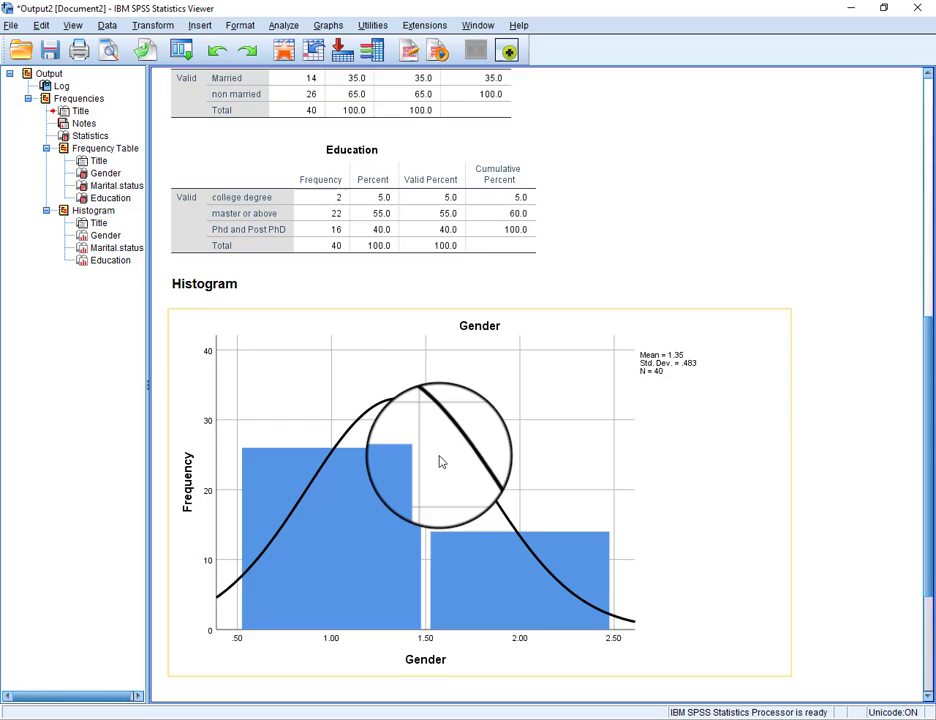
scroll(446, 490, up, 1)
scroll(366, 474, down, 5)
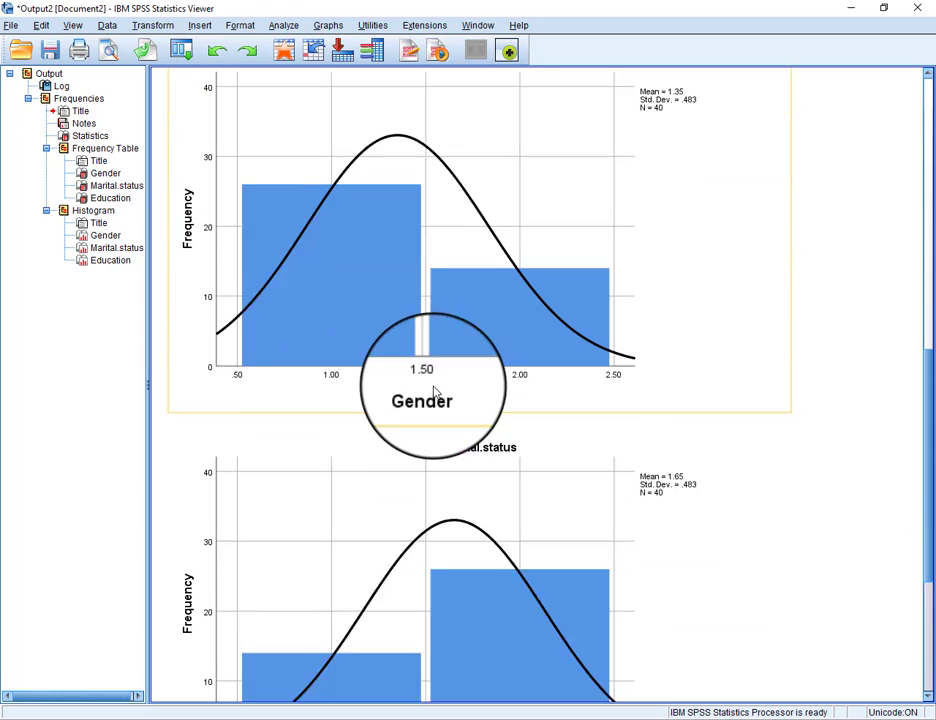
scroll(449, 508, up, 4)
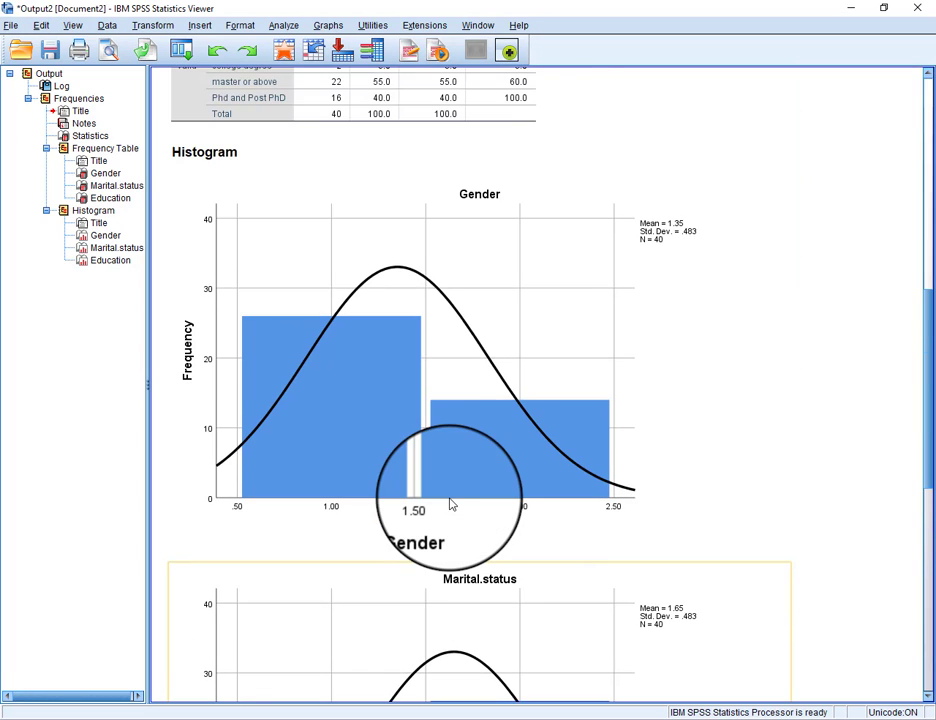
scroll(447, 500, up, 1)
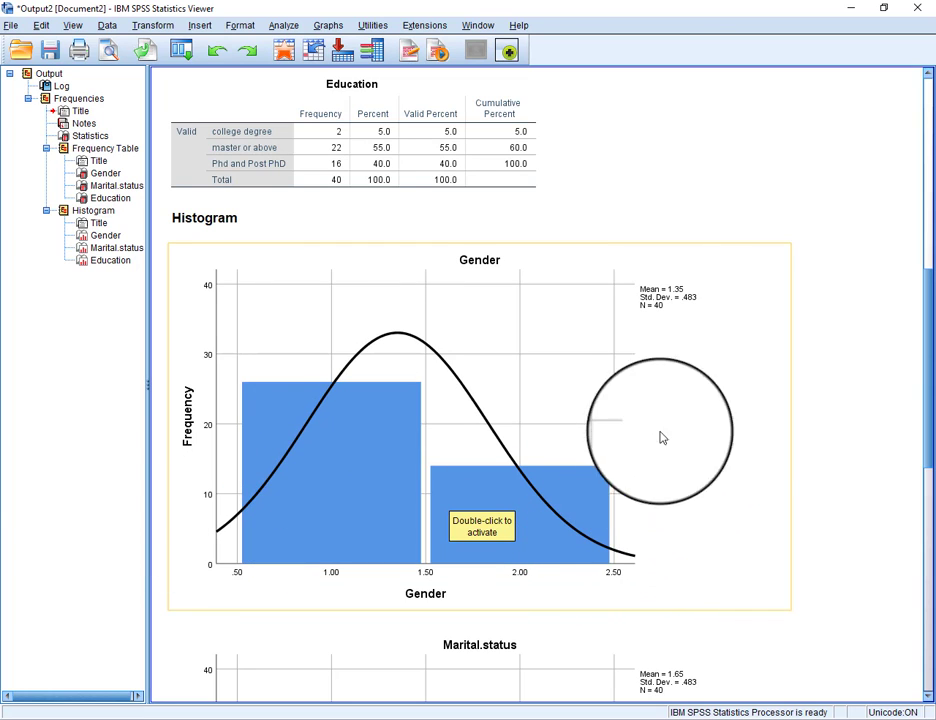
scroll(715, 470, down, 9)
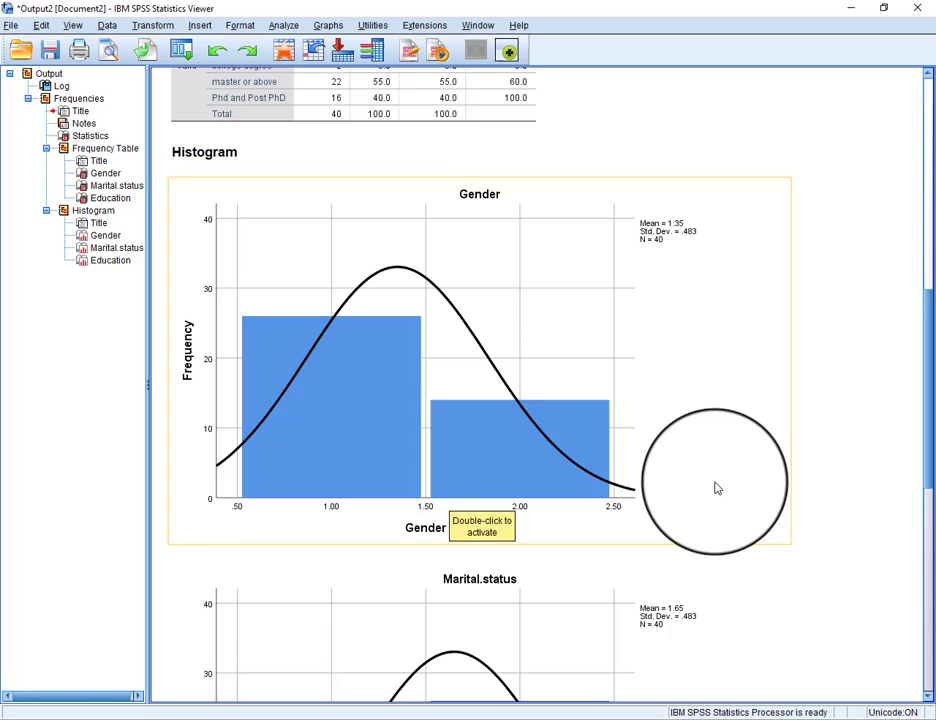
scroll(740, 513, down, 1)
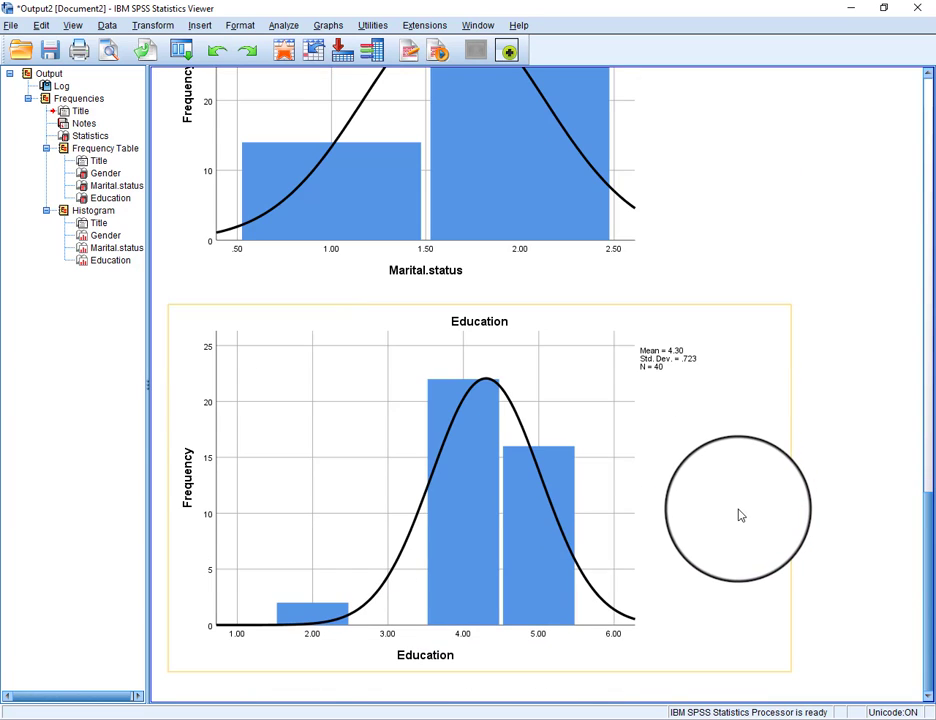
- Start a Descriptives analysis from Analyze > Descriptive Statistics
click(391, 251)
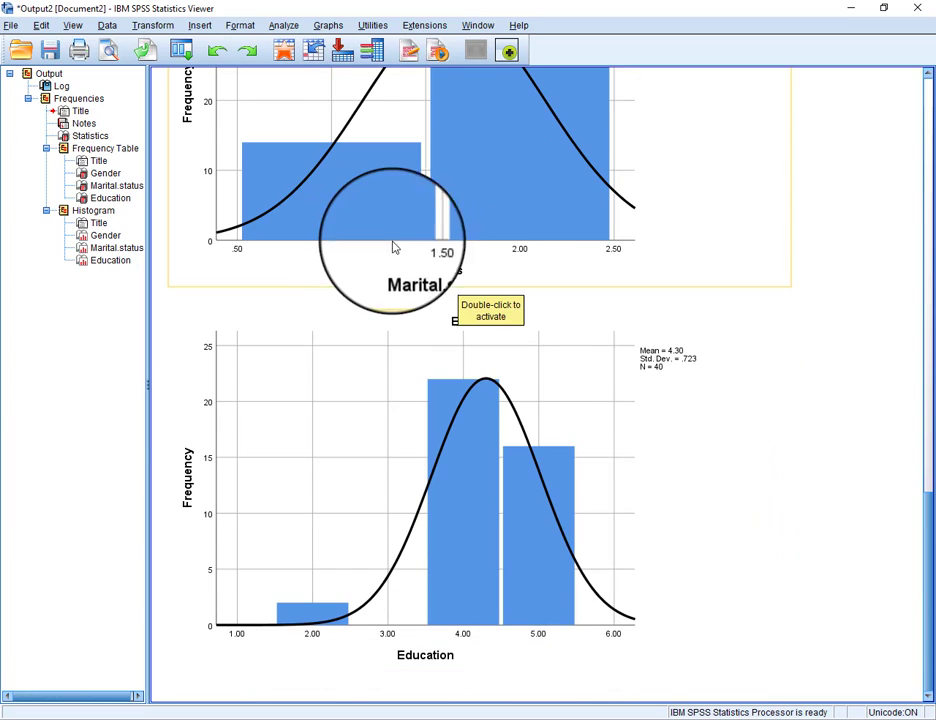
click(276, 28)
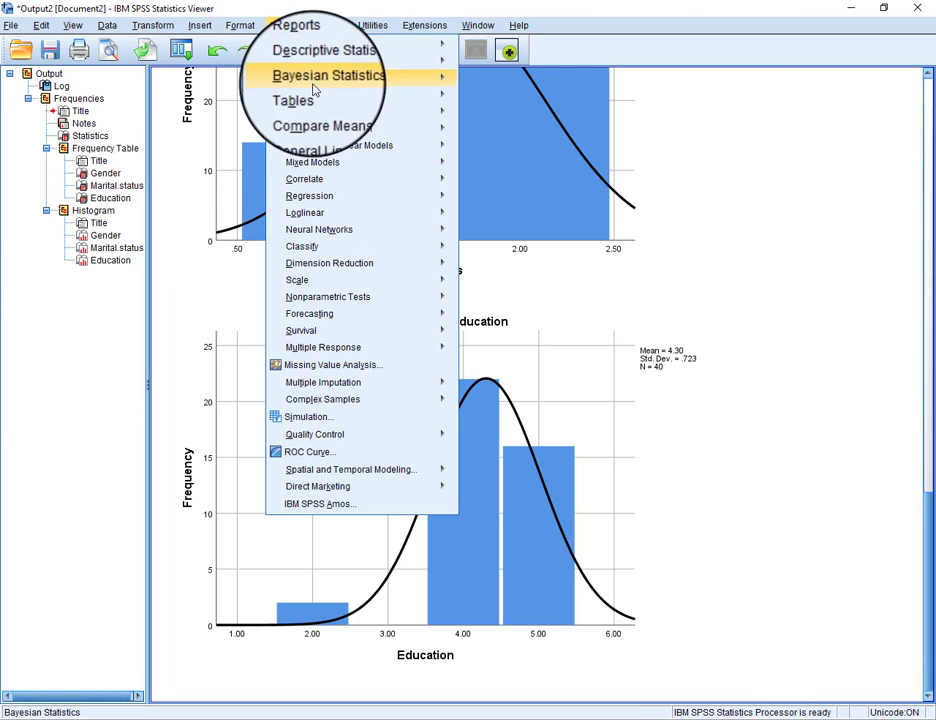
mouse_move(413, 82)
mouse_move(378, 63)
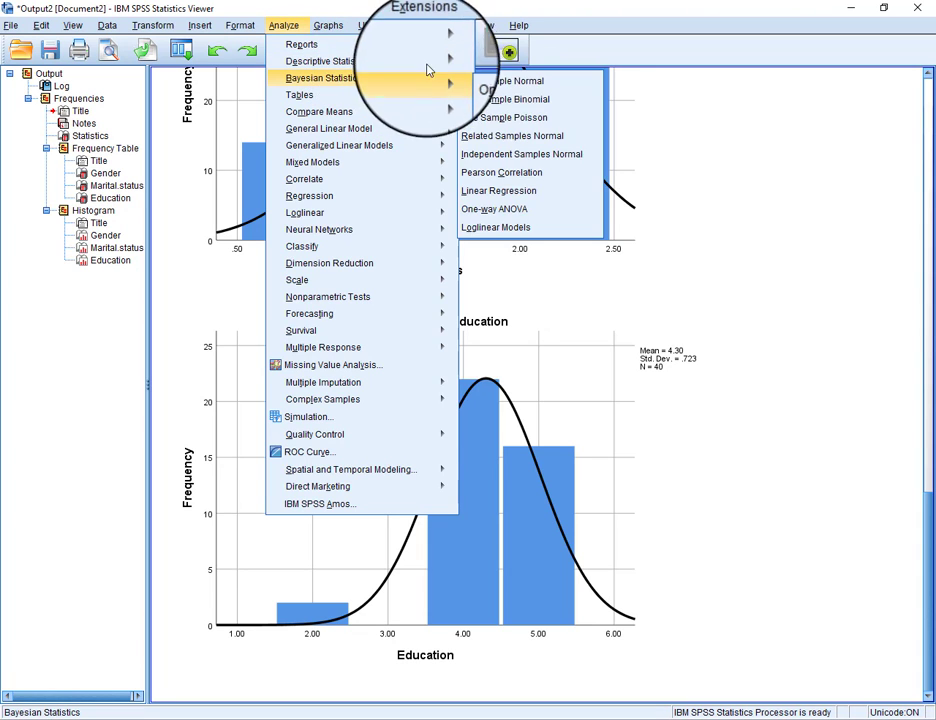
click(485, 85)
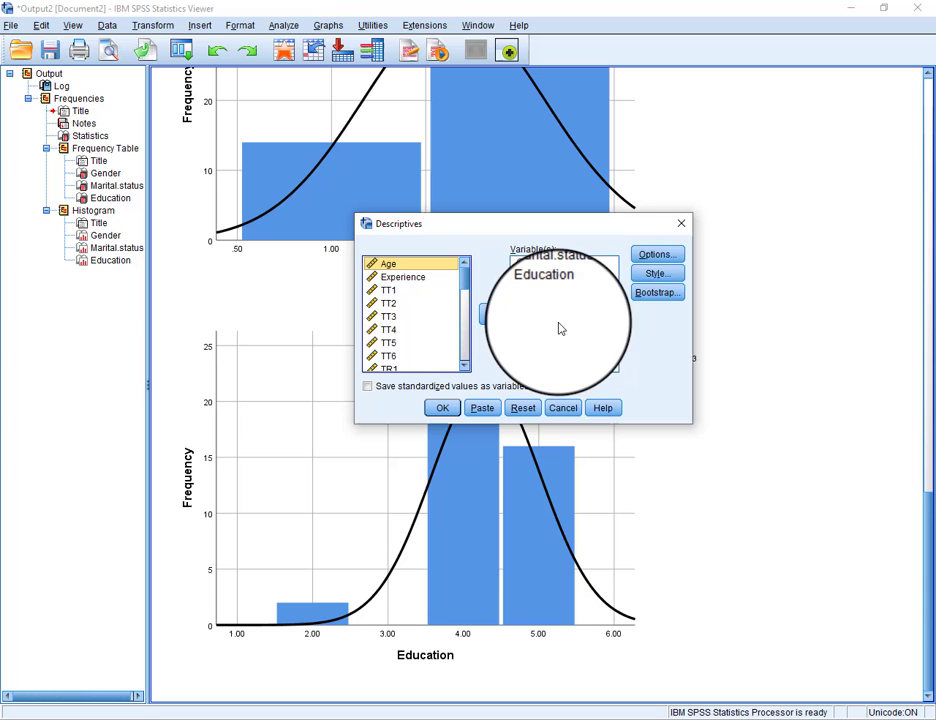
click(652, 257)
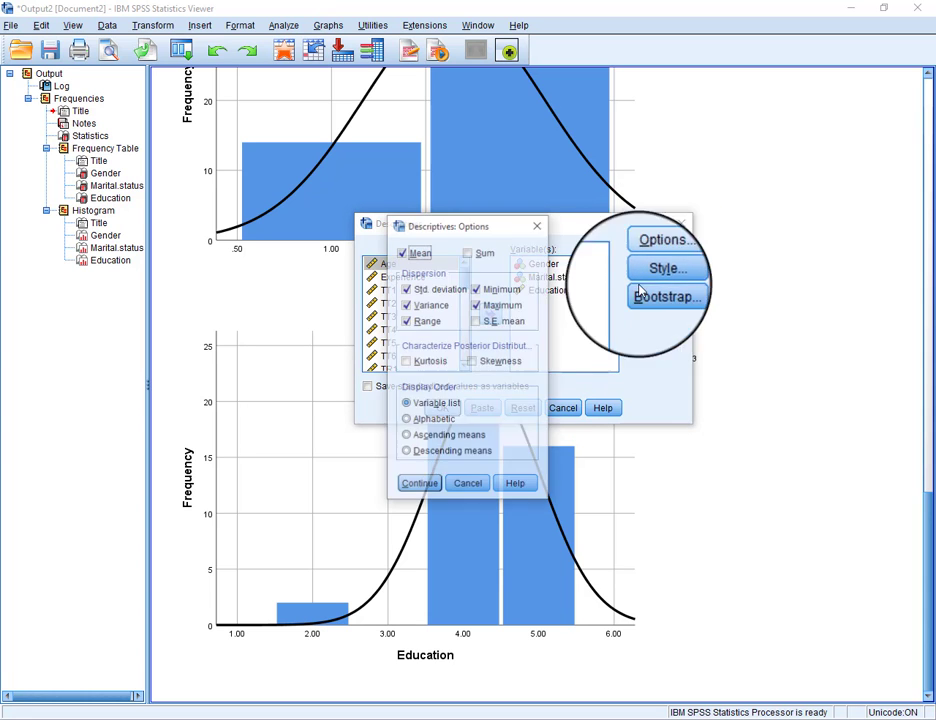
click(420, 493)
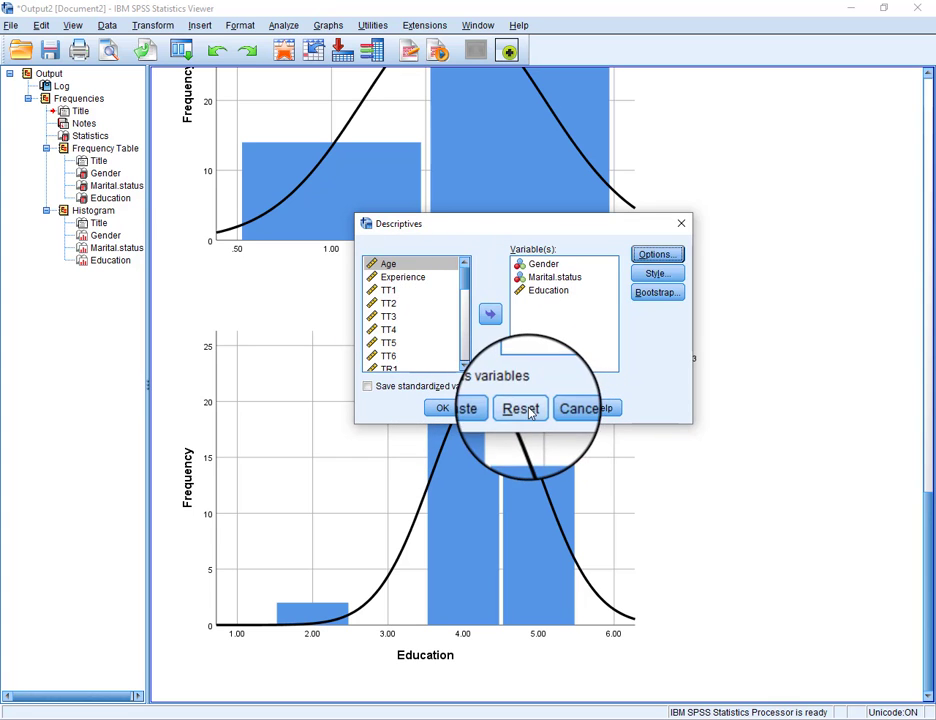
- Reset, add Gender, Marital.status and Education, tick Variance and Range, and run it
click(523, 407)
drag(390, 266, 398, 291)
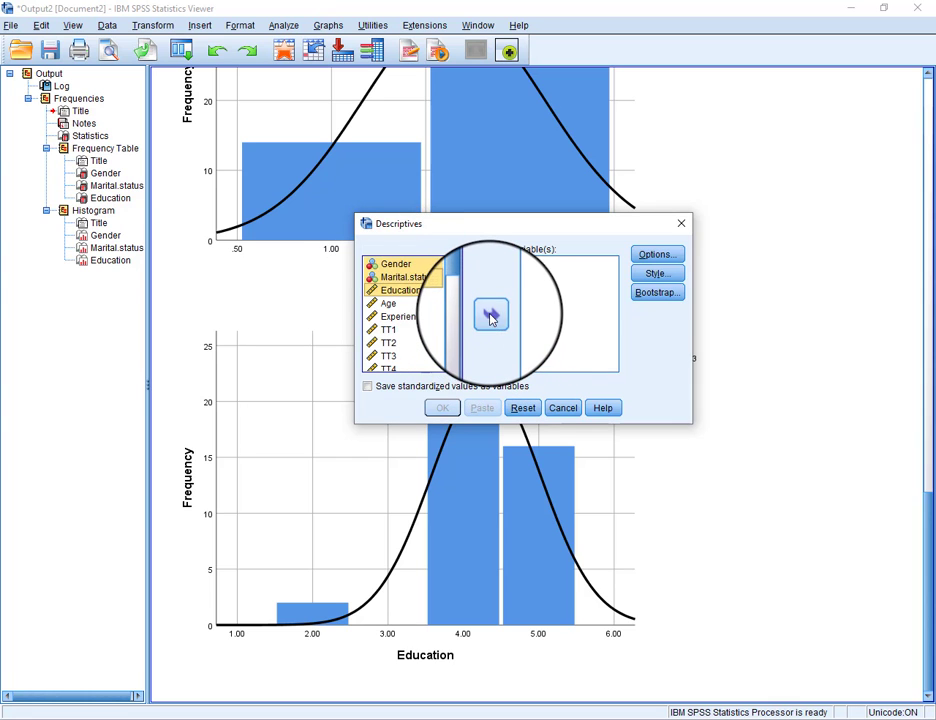
click(491, 316)
click(657, 254)
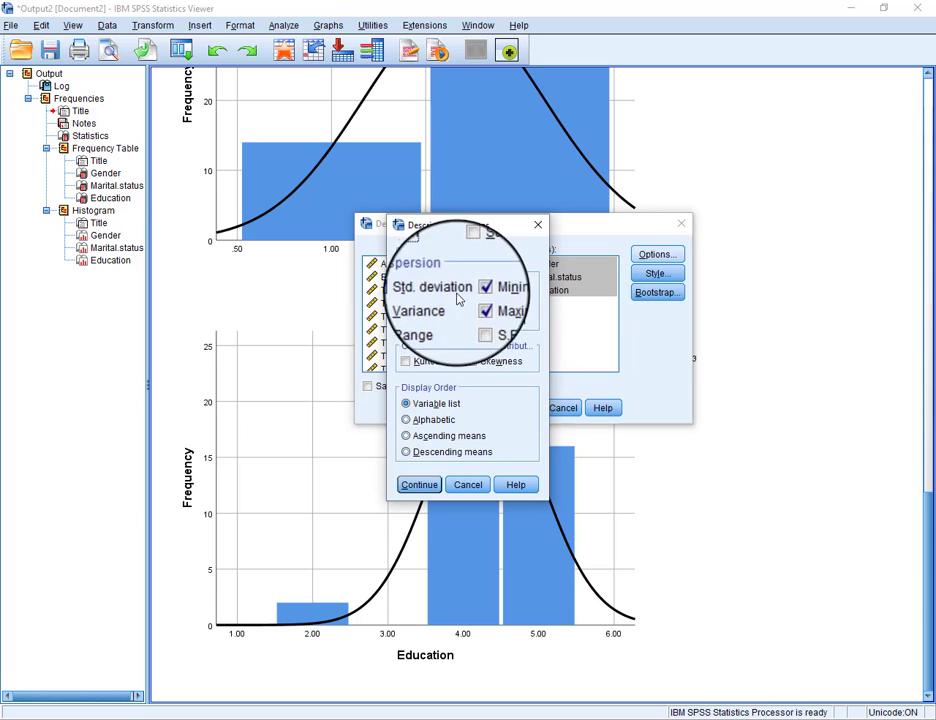
click(406, 304)
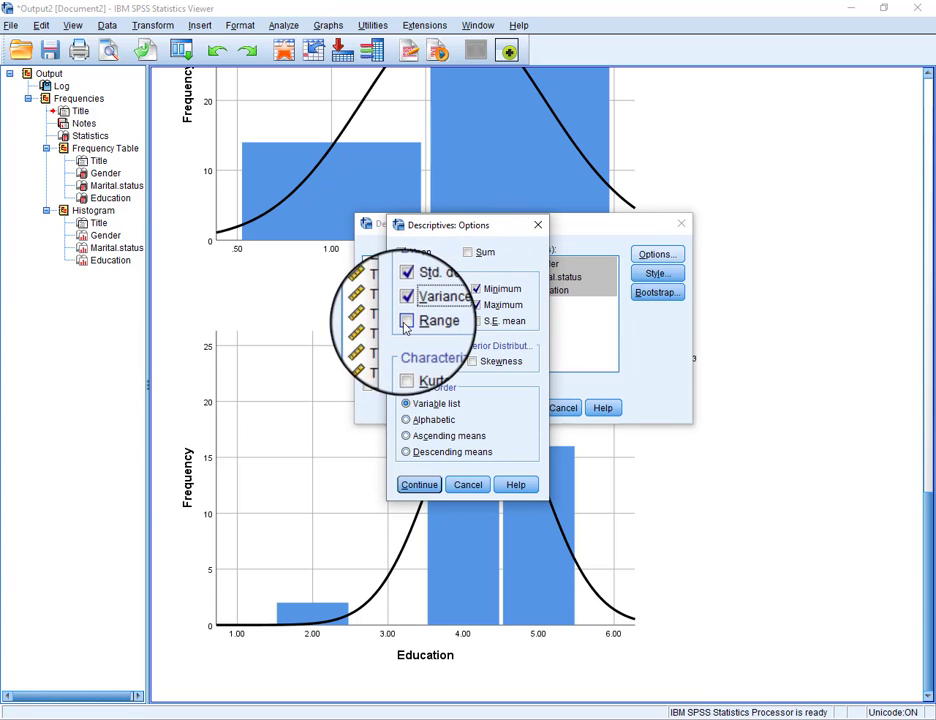
click(406, 321)
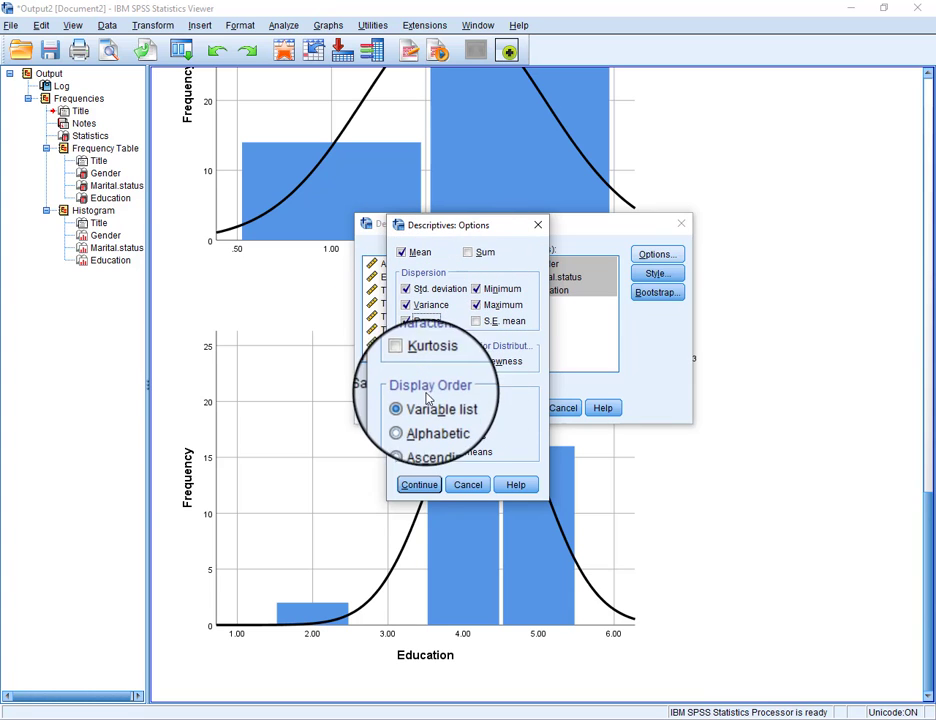
click(420, 484)
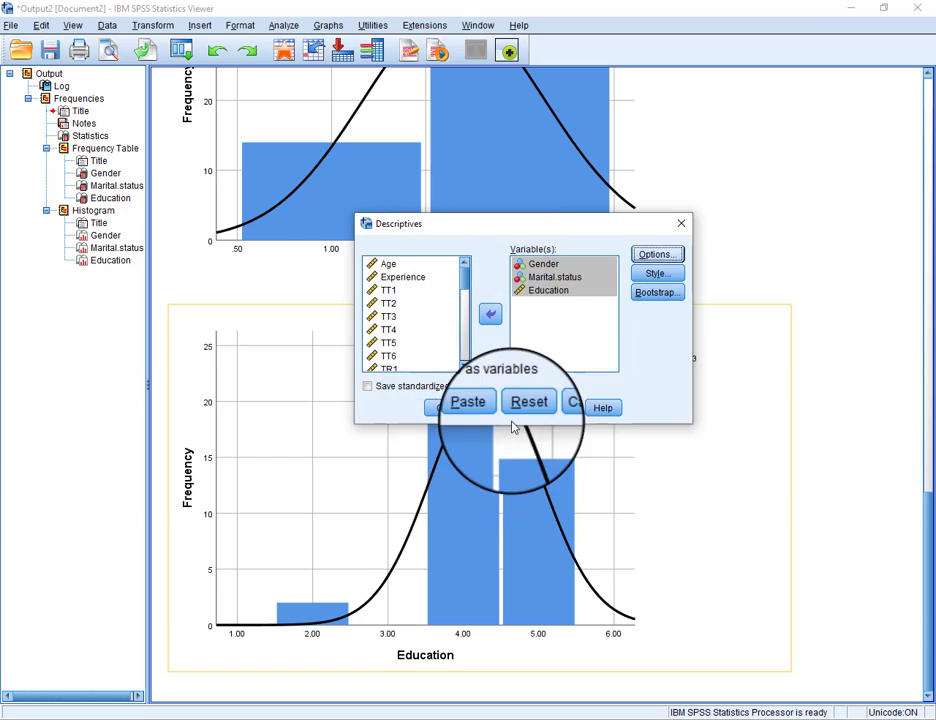
click(440, 408)
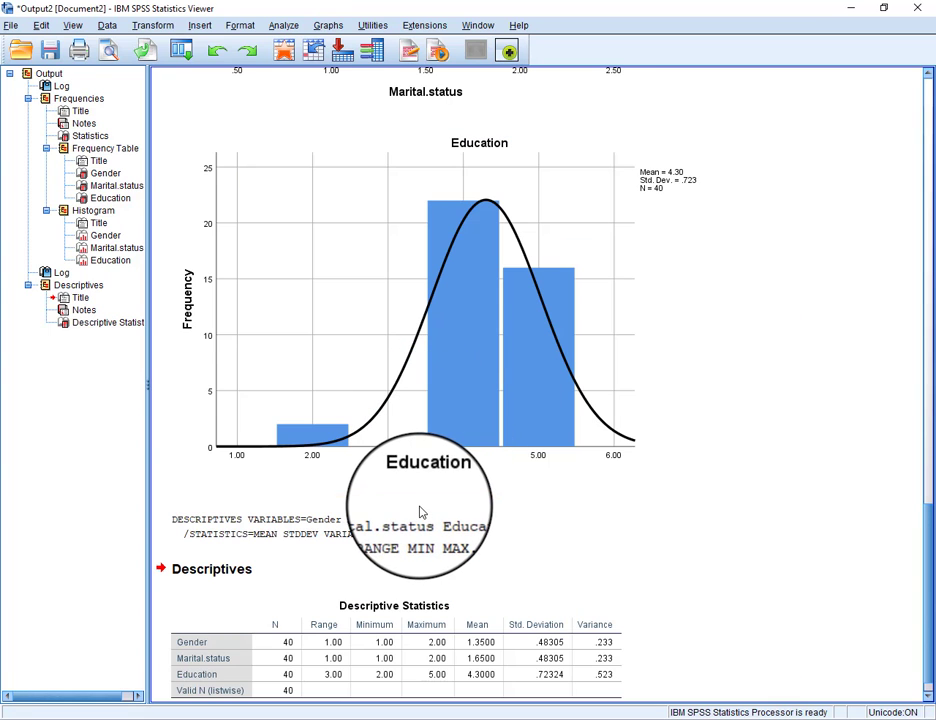
scroll(426, 515, down, 1)
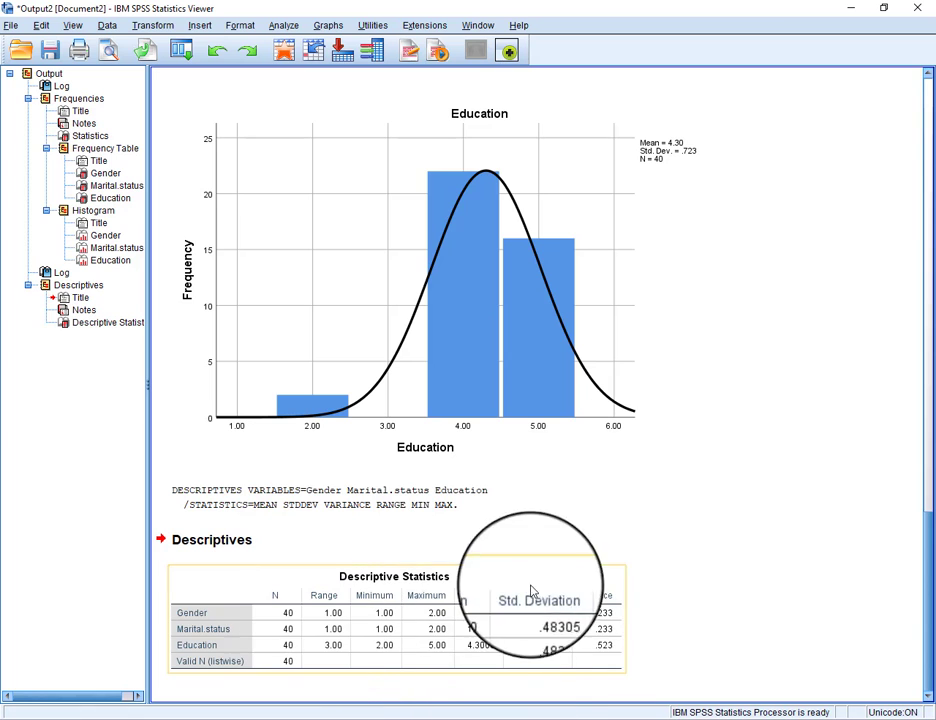
drag(928, 562, 908, 130)
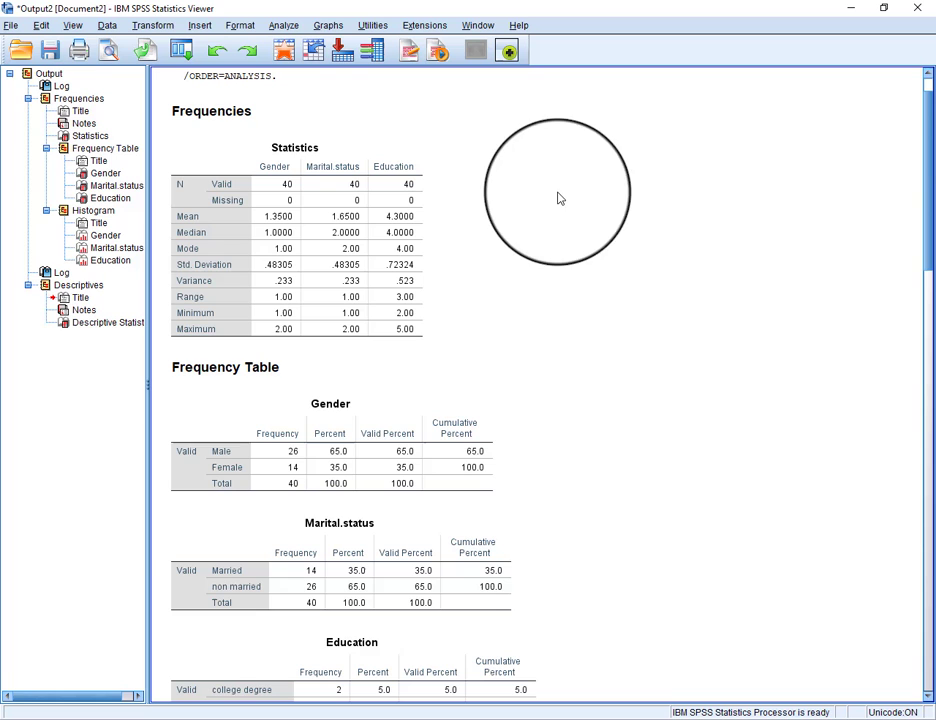
drag(929, 176, 929, 340)
click(283, 25)
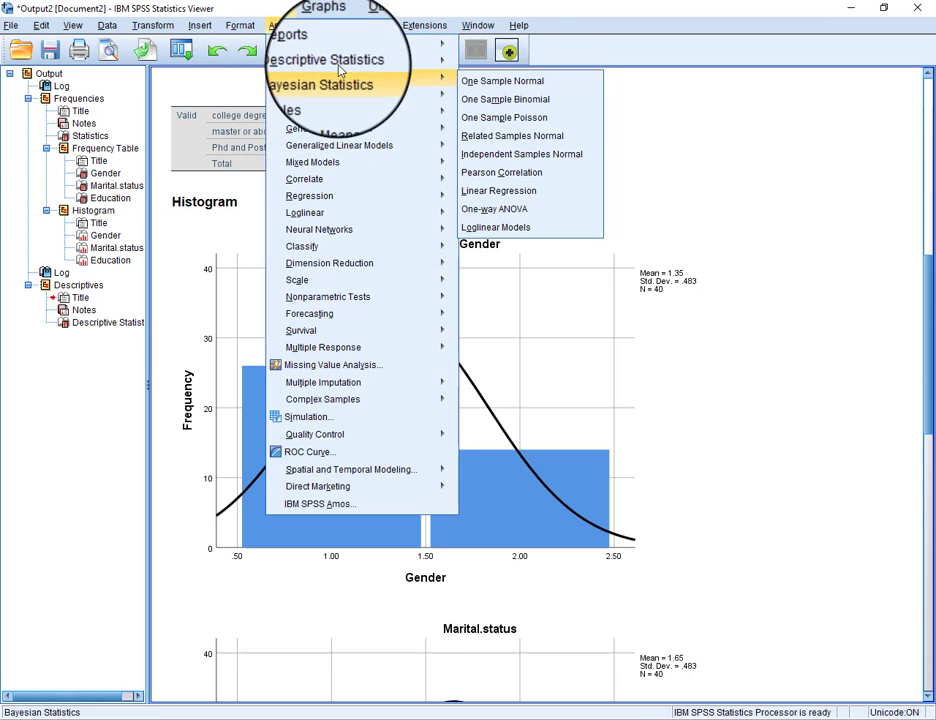
mouse_move(360, 61)
click(928, 292)
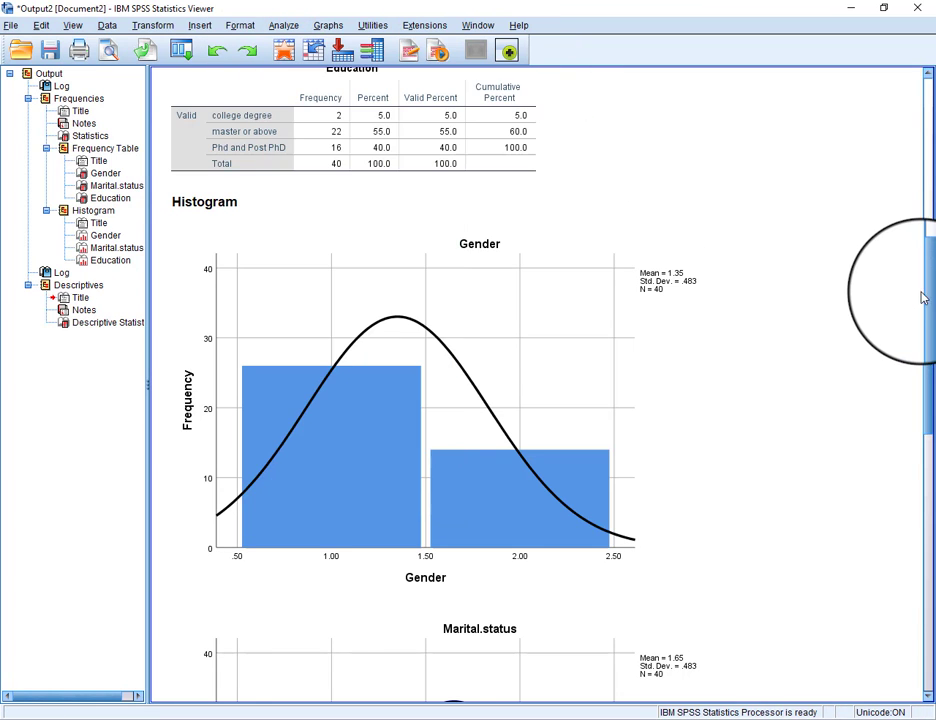
drag(928, 294, 928, 575)
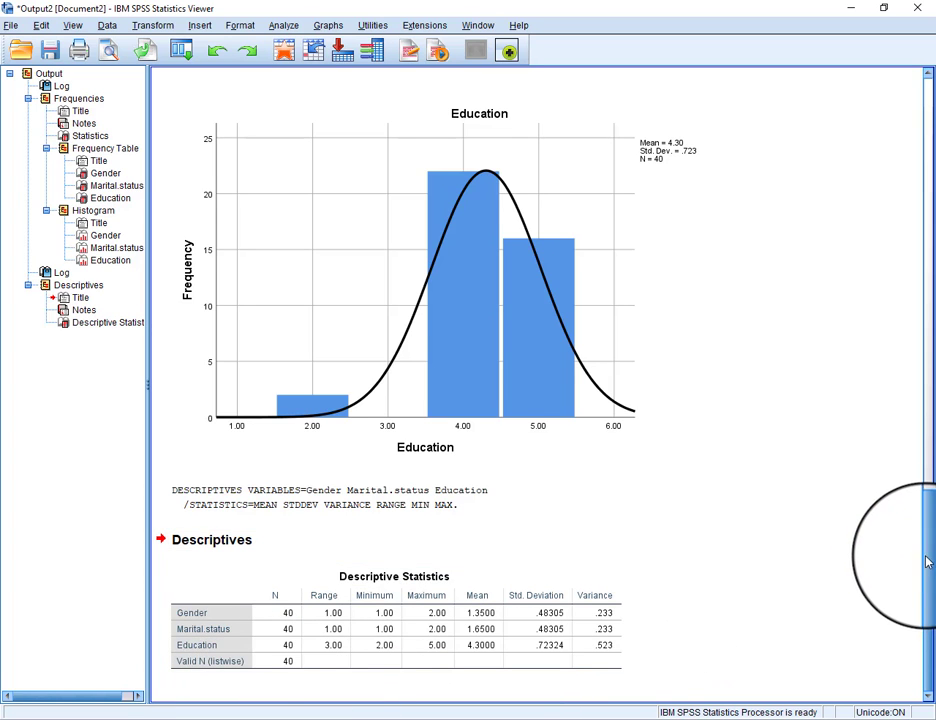
drag(928, 560, 927, 500)
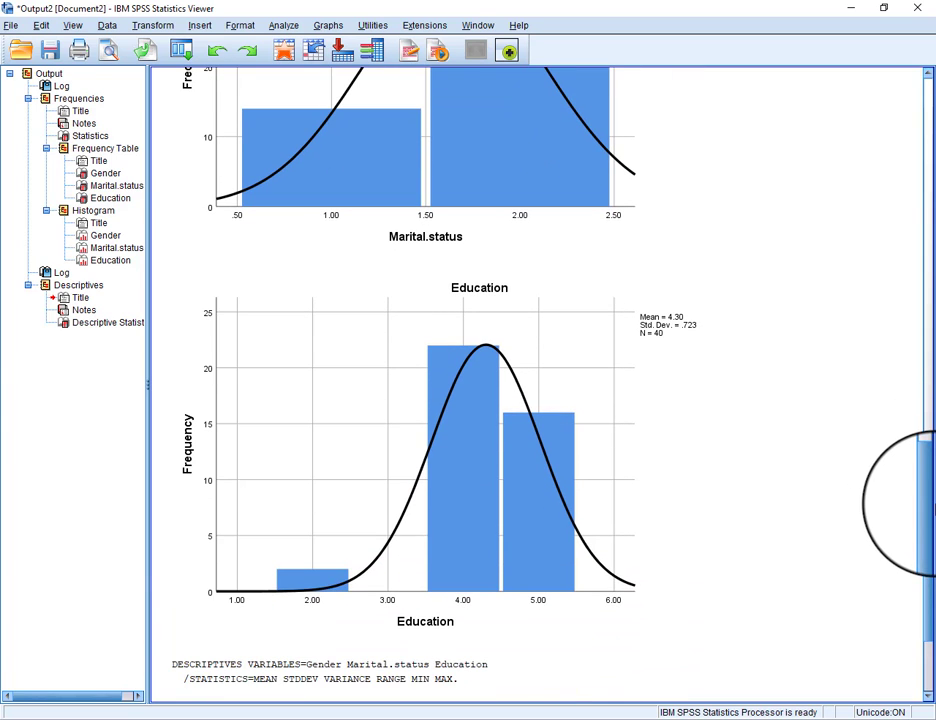
click(568, 276)
click(591, 251)
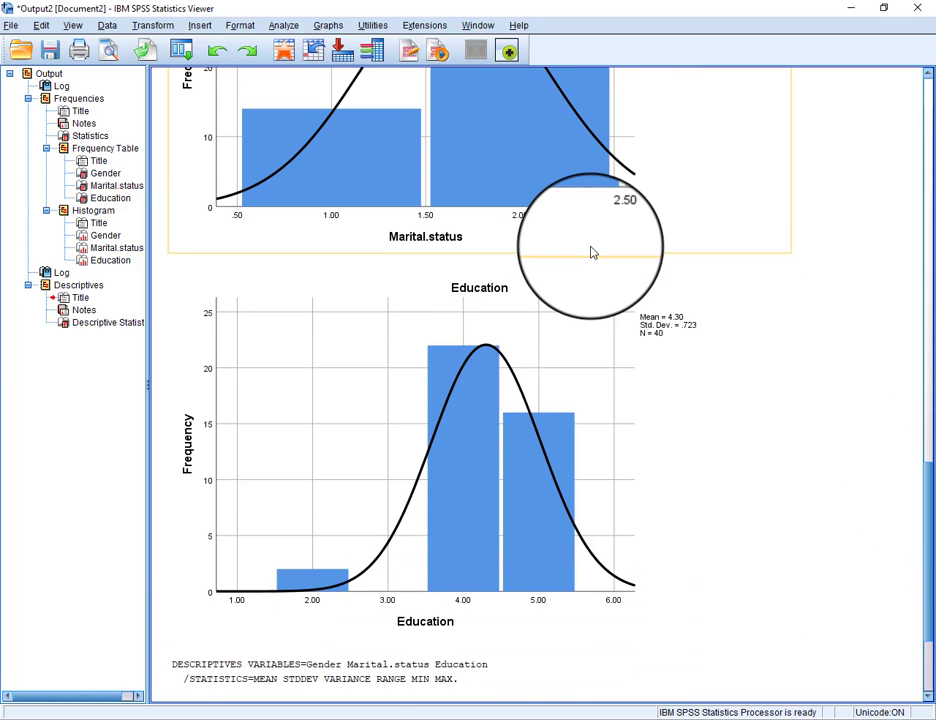